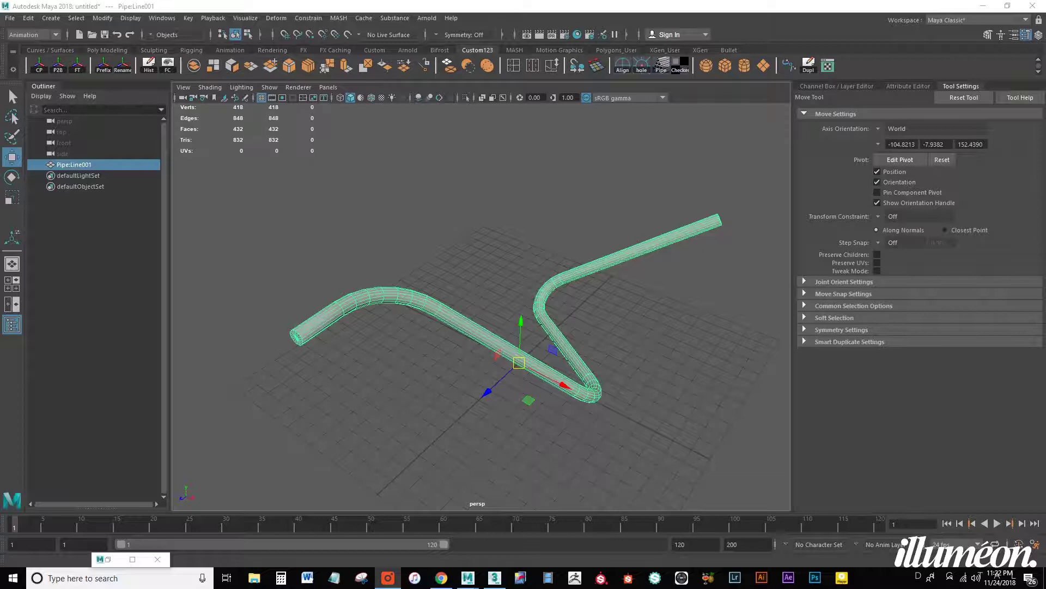
# Switch to the Modeling menu set and open the UV Editor for the selected pipe.
pyautogui.moveTo(460, 290)
pyautogui.keyDown('alt'); pyautogui.mouseDown()
pyautogui.moveTo(498, 297)
pyautogui.moveTo(427, 300)
pyautogui.moveTo(463, 255)
pyautogui.moveTo(451, 285)
pyautogui.moveTo(555, 273)
pyautogui.moveTo(475, 280)
pyautogui.mouseUp(); pyautogui.keyUp('alt')
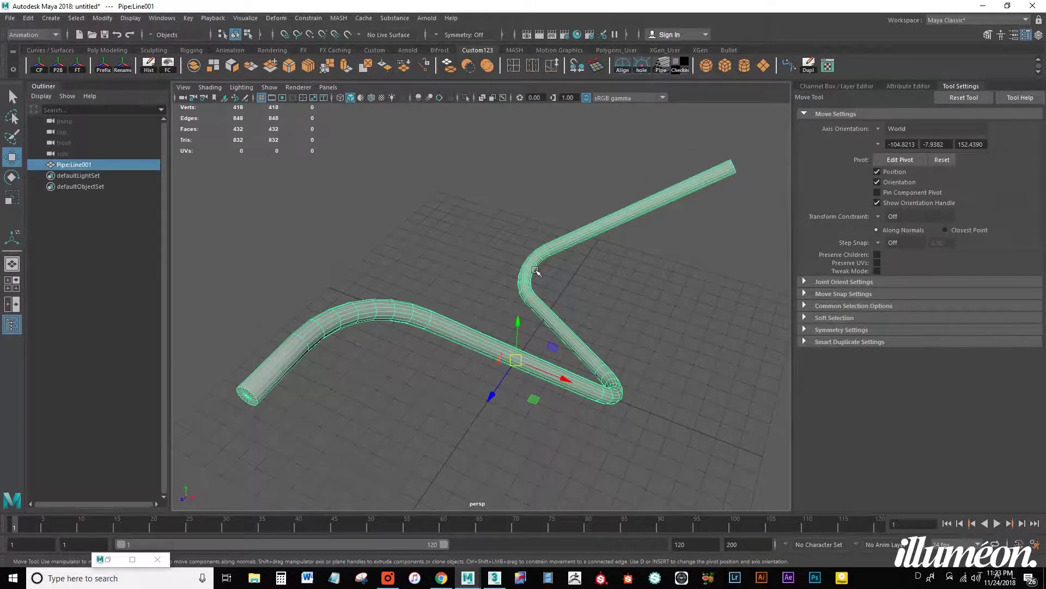
pyautogui.click(33, 35)
pyautogui.click(38, 46)
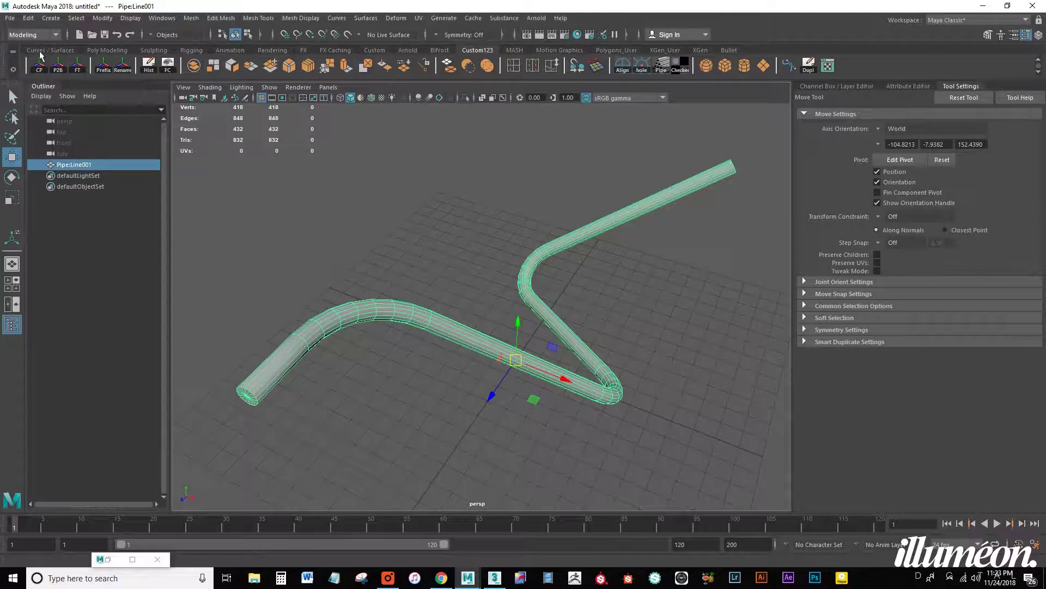
pyautogui.click(419, 18)
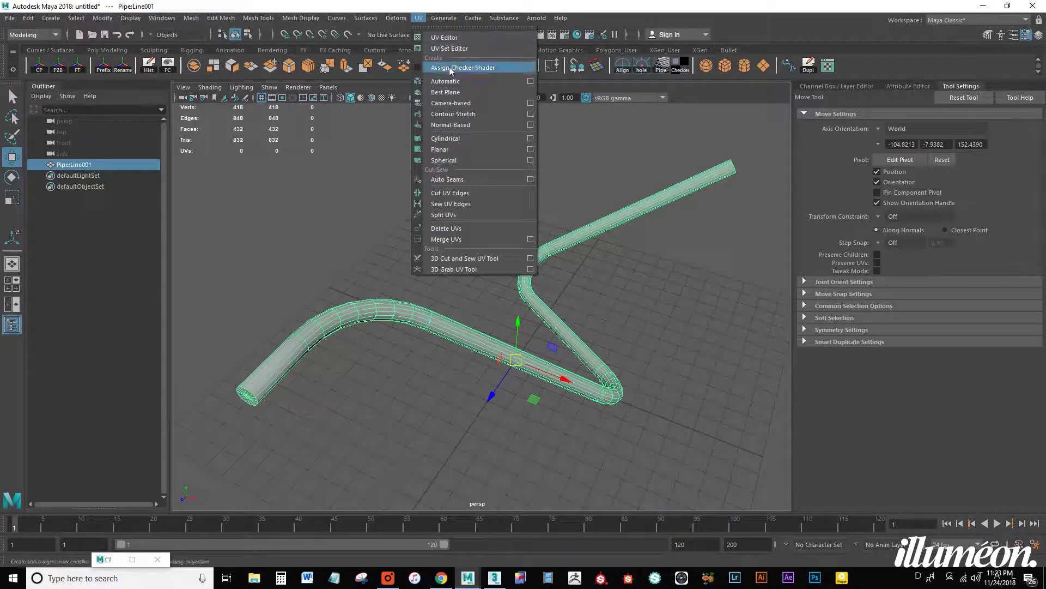
pyautogui.click(445, 37)
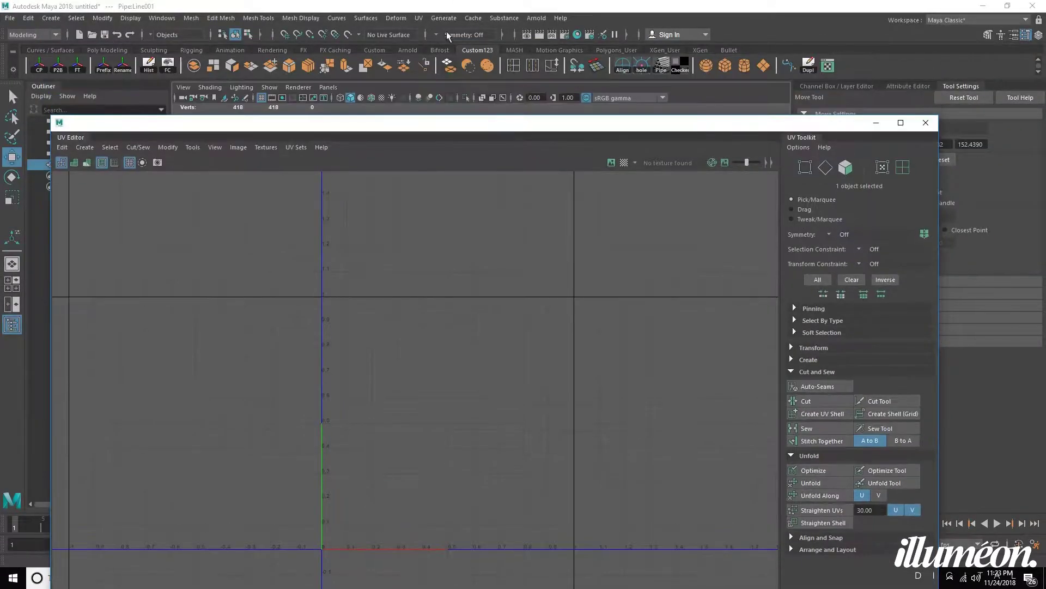
# Apply an Automatic UV projection to the pipe and maximize the UV Editor.
pyautogui.click(418, 17)
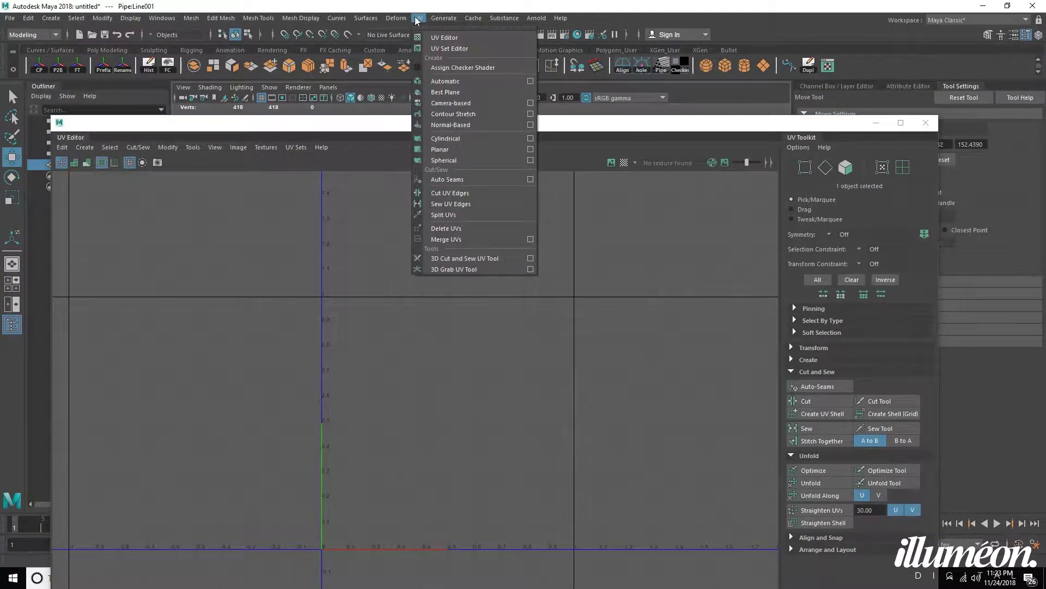
pyautogui.click(394, 336)
pyautogui.moveTo(358, 127); pyautogui.dragTo(382, 179)
pyautogui.click(419, 18)
pyautogui.click(443, 80)
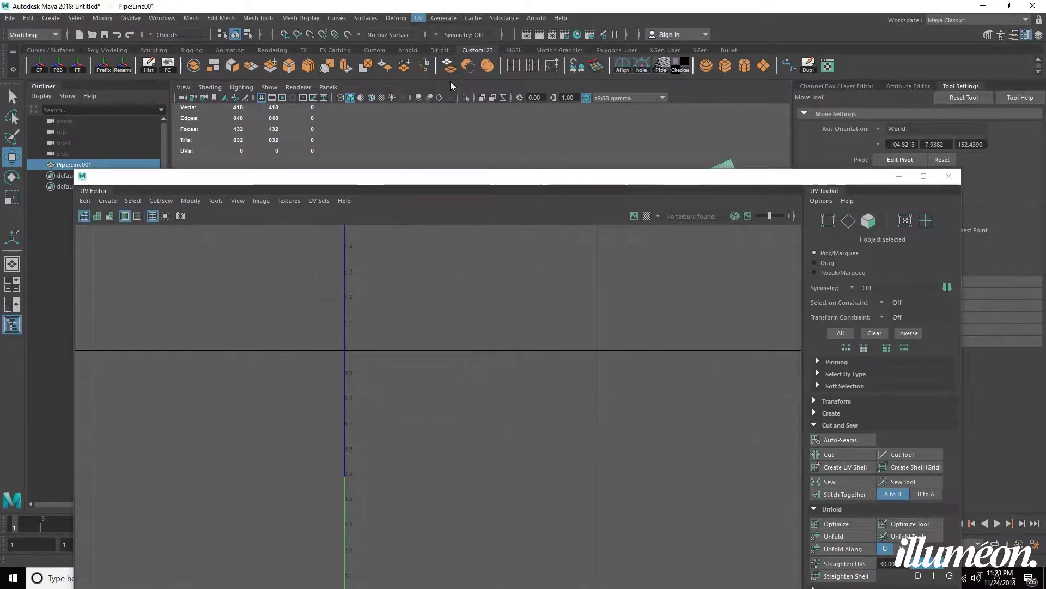
pyautogui.doubleClick(480, 176)
pyautogui.scroll(4, 435, 339)
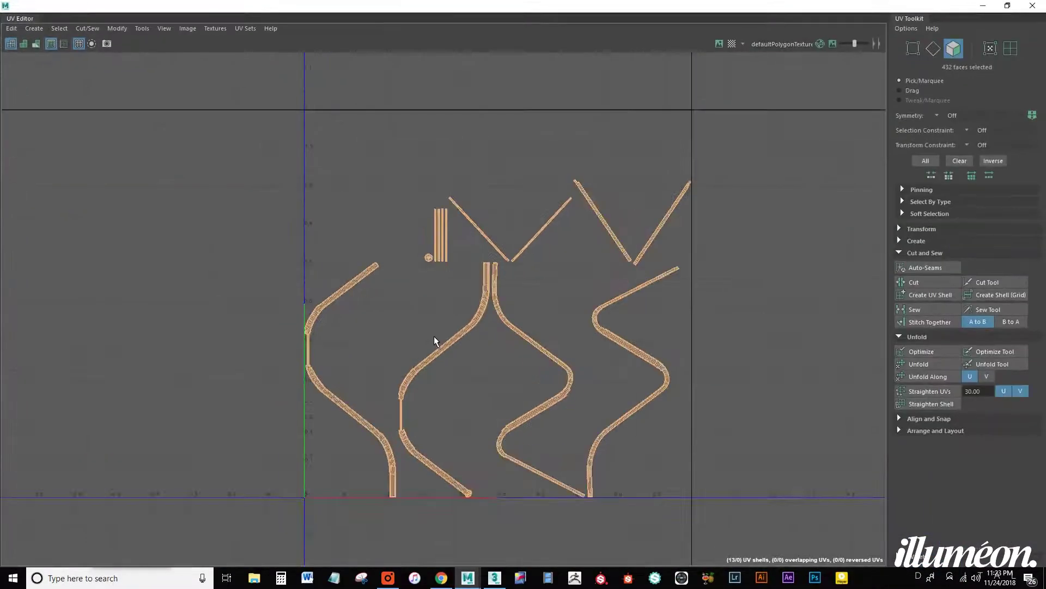
pyautogui.keyDown('alt'); pyautogui.moveTo(579, 339); pyautogui.dragTo(549, 290, button='middle'); pyautogui.keyUp('alt')
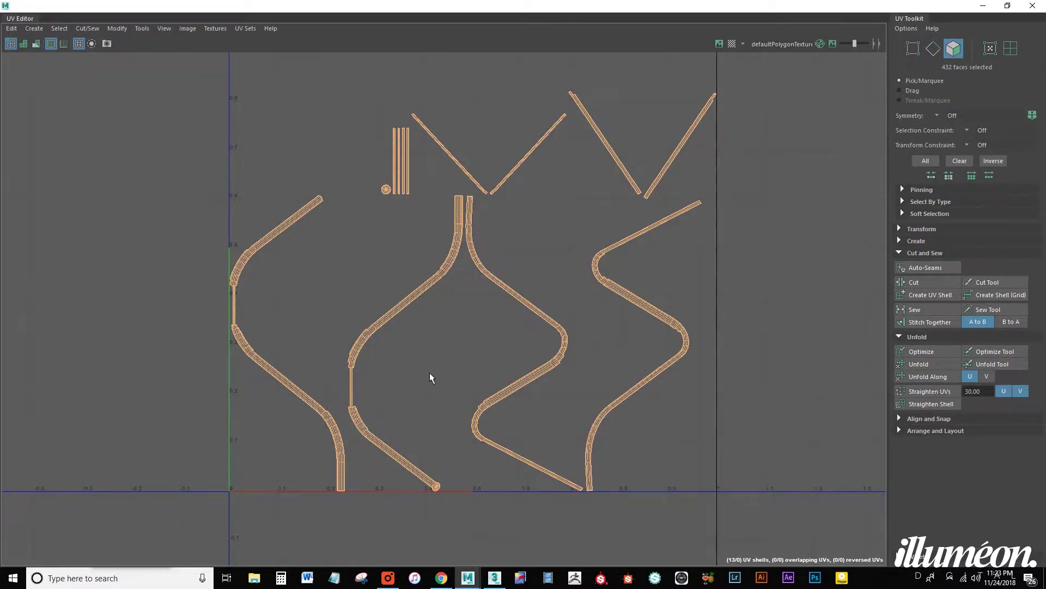
pyautogui.scroll(-3, 517, 247)
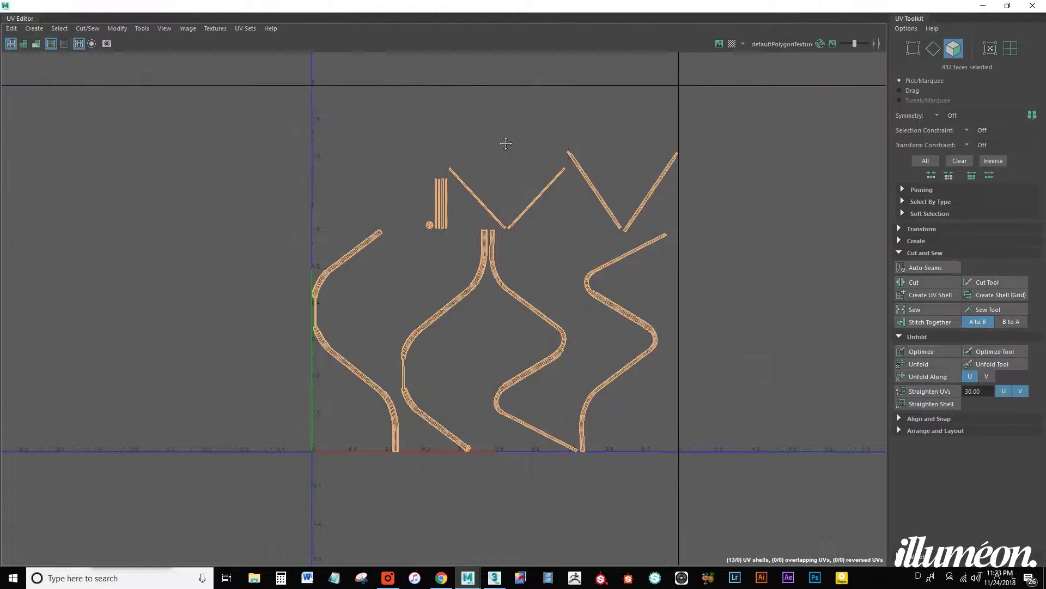
# Select all the pipe's UV shells and unitize them so every face fills the 0–1 tile.
pyautogui.moveTo(258, 108); pyautogui.dragTo(761, 533)
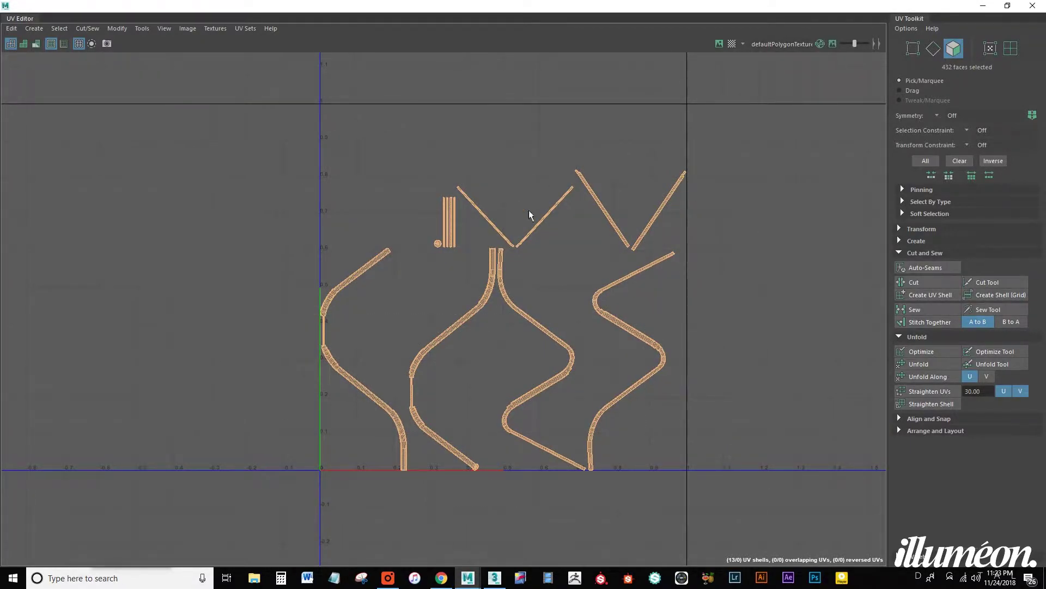
pyautogui.click(113, 30)
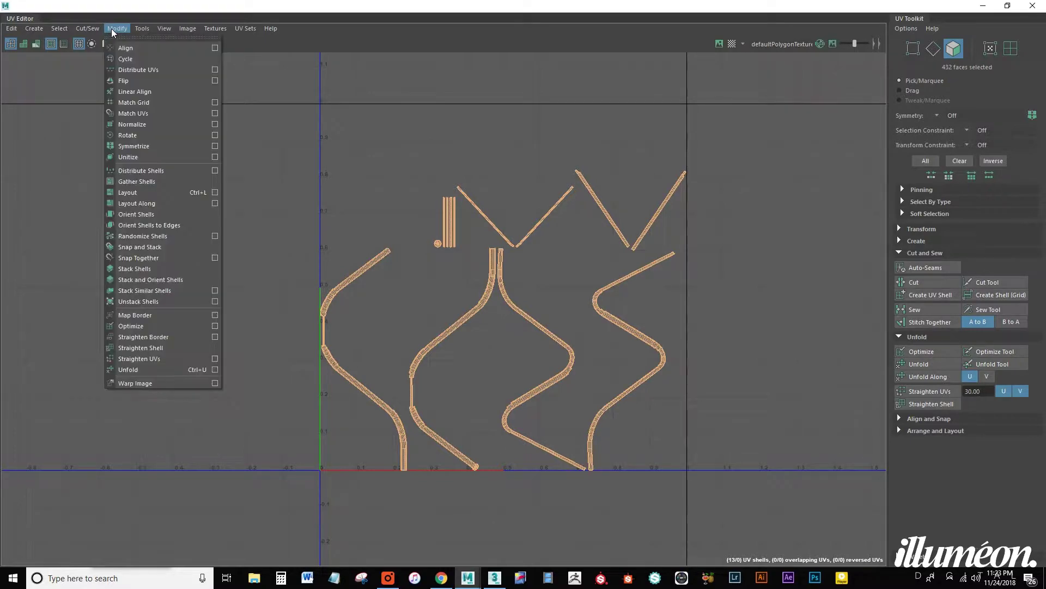
pyautogui.click(145, 158)
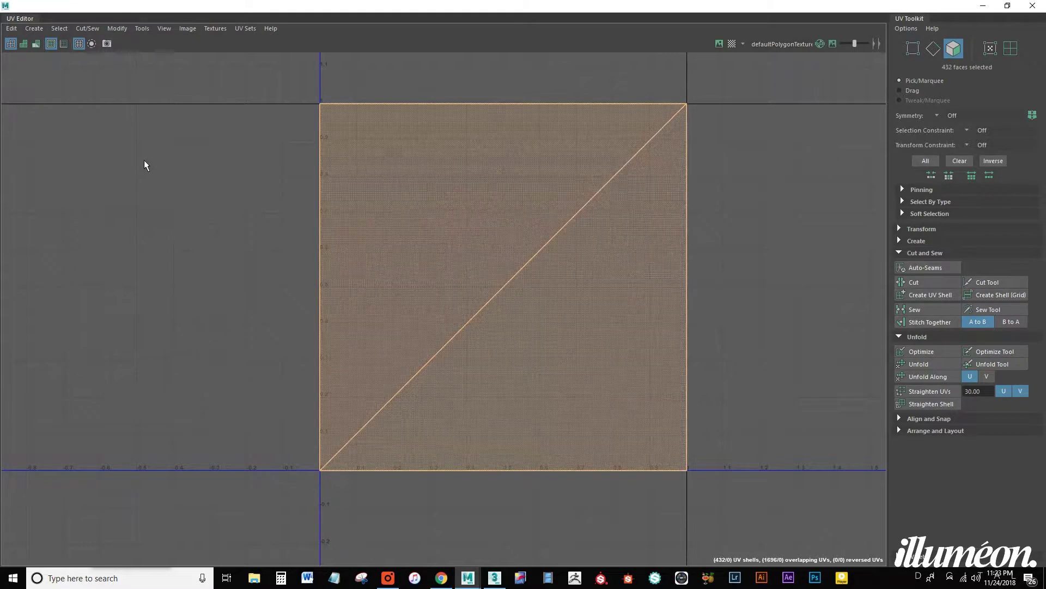
# Move the UV Editor clear of the viewport and deselect only the cap faces at the pipe's near end, keeping the side faces selected.
pyautogui.moveTo(490, 10); pyautogui.dragTo(509, 423)
pyautogui.keyDown('alt'); pyautogui.moveTo(338, 261); pyautogui.dragTo(427, 180, button='middle'); pyautogui.keyUp('alt')
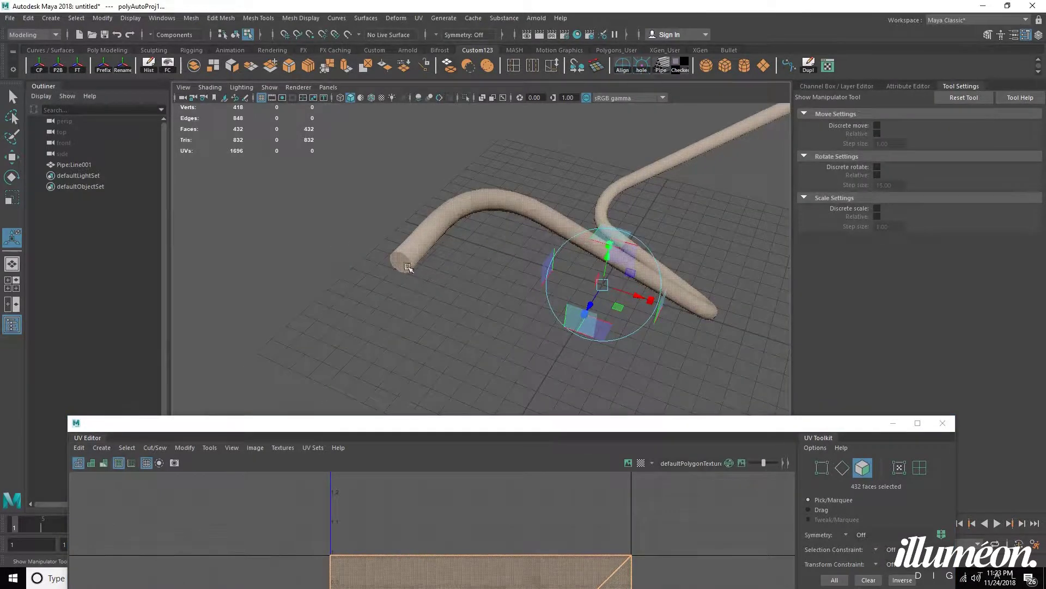
pyautogui.scroll(4, 401, 275)
pyautogui.scroll(-5, 294, 199)
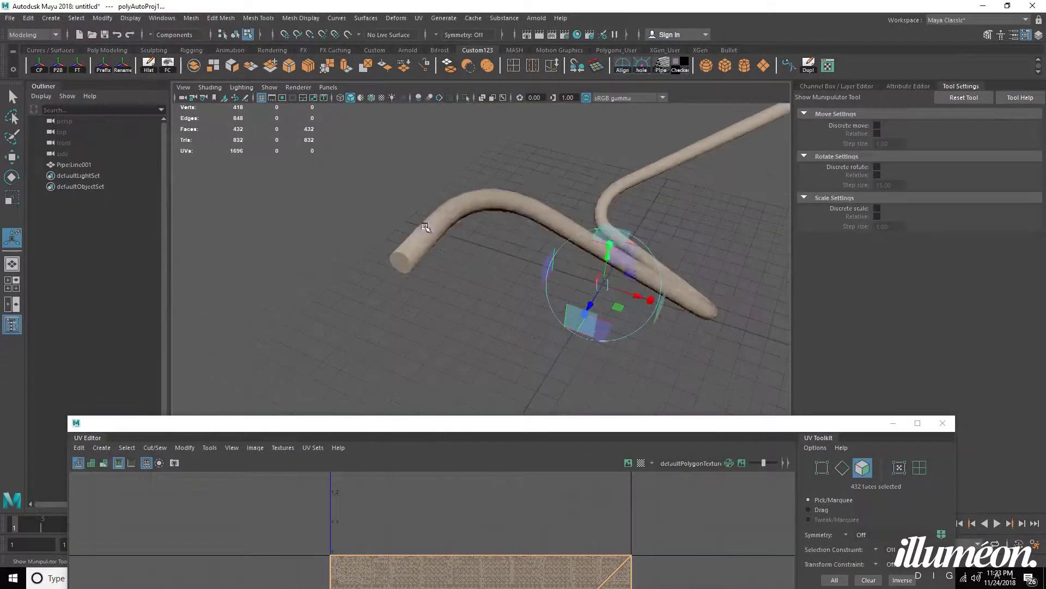
pyautogui.keyDown('alt'); pyautogui.moveTo(472, 273); pyautogui.dragTo(451, 244); pyautogui.keyUp('alt')
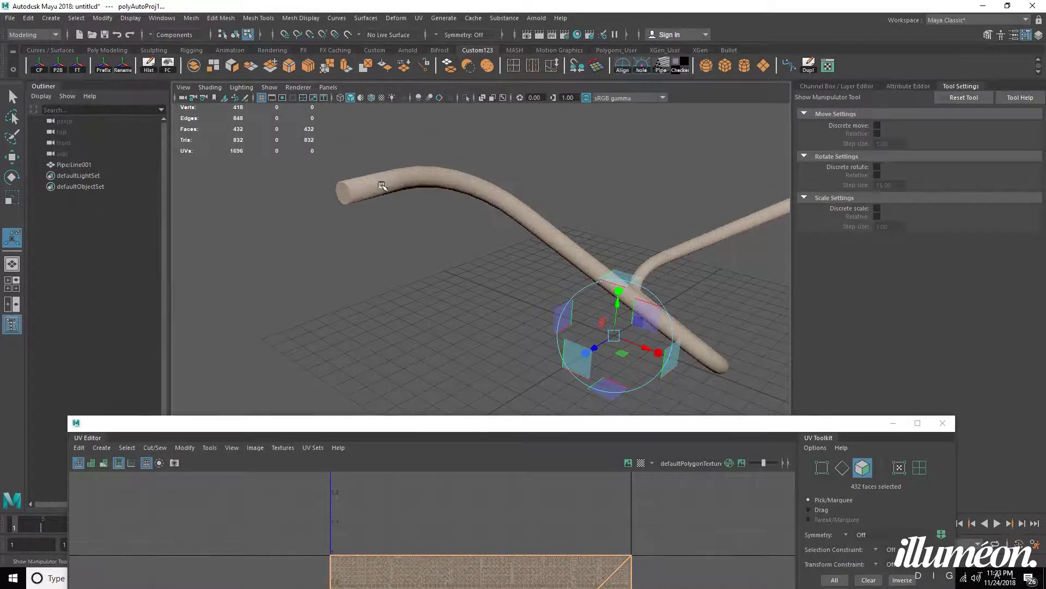
pyautogui.moveTo(375, 178); pyautogui.dragTo(376, 212, button='right')
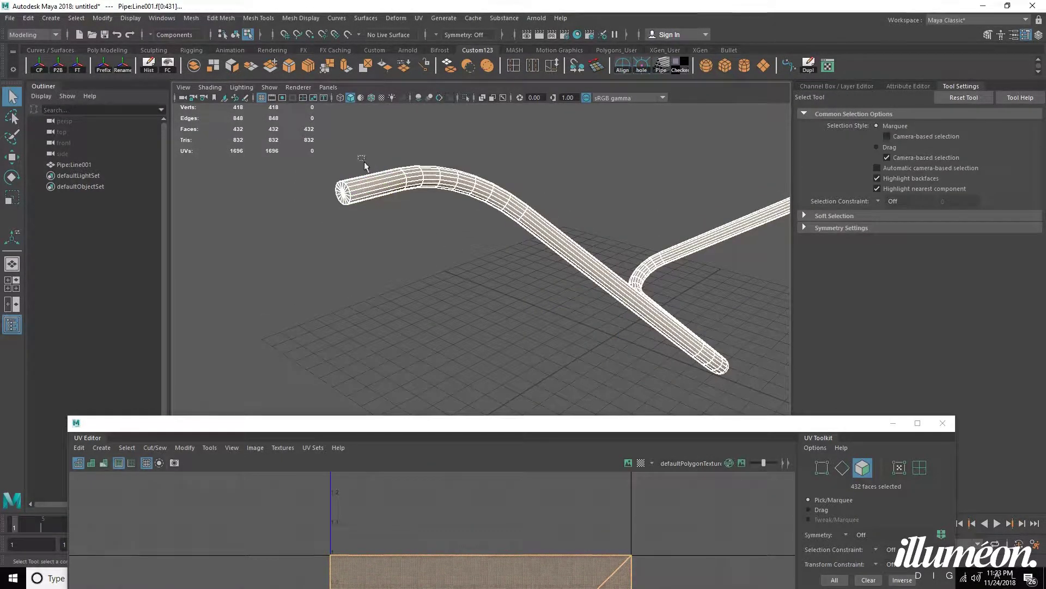
pyautogui.keyDown('ctrl'); pyautogui.moveTo(374, 159); pyautogui.dragTo(322, 240); pyautogui.keyUp('ctrl')
pyautogui.keyDown('ctrl'); pyautogui.moveTo(377, 146); pyautogui.dragTo(443, 228); pyautogui.keyUp('ctrl')
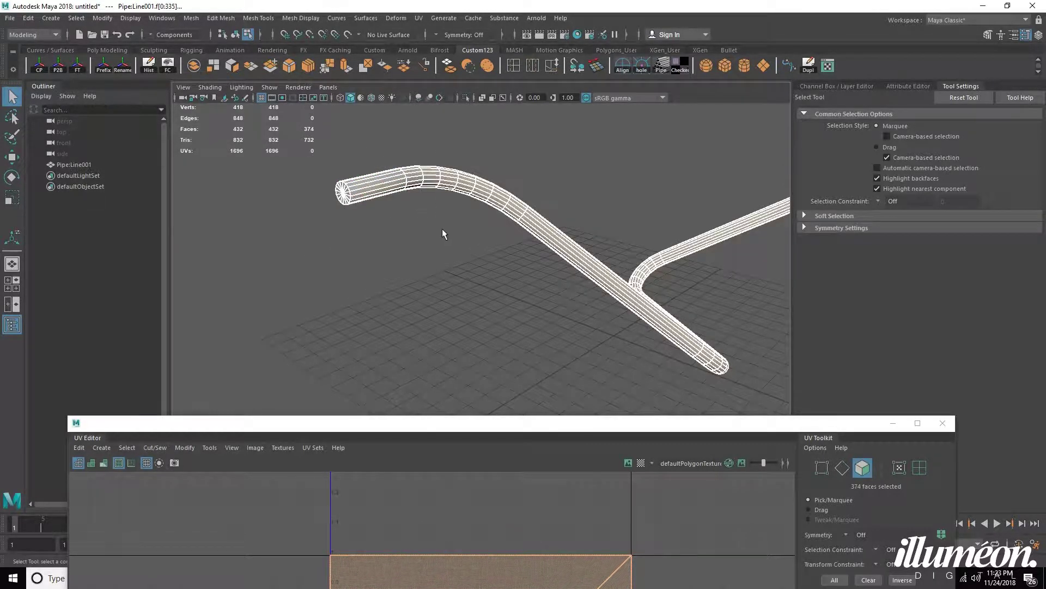
pyautogui.keyDown('shift'); pyautogui.moveTo(488, 131); pyautogui.dragTo(388, 235); pyautogui.keyUp('shift')
# Deselect the cap faces at the pipe's opposite end, leaving only the tube's side faces selected.
pyautogui.scroll(-5, 567, 241)
pyautogui.scroll(3, 704, 248)
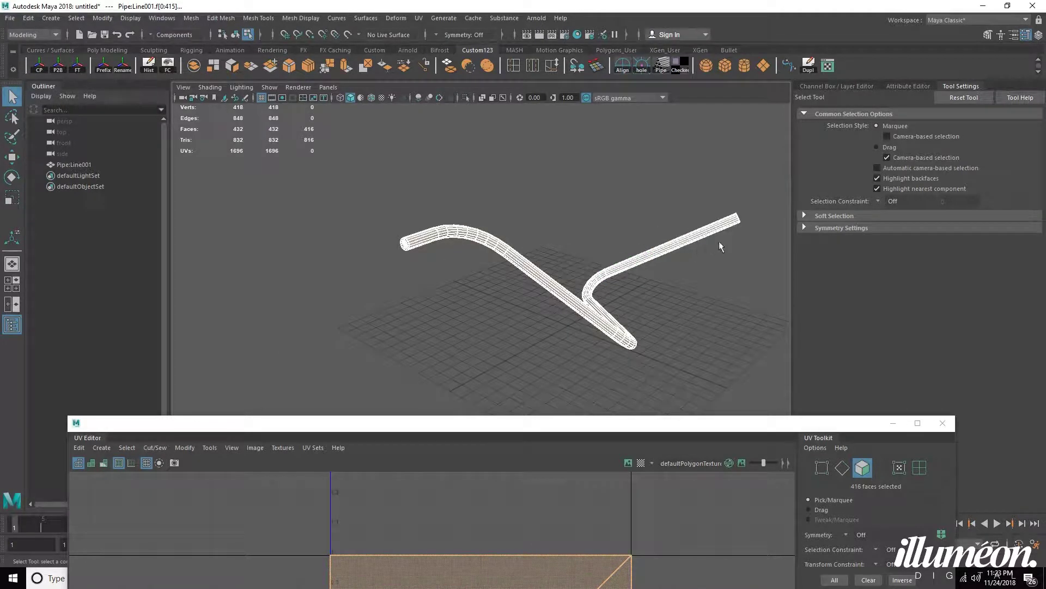
pyautogui.keyDown('alt'); pyautogui.moveTo(702, 283); pyautogui.dragTo(654, 299); pyautogui.keyUp('alt')
pyautogui.keyDown('alt'); pyautogui.moveTo(725, 284); pyautogui.dragTo(567, 247, button='middle'); pyautogui.keyUp('alt')
pyautogui.keyDown('alt'); pyautogui.moveTo(568, 248); pyautogui.dragTo(662, 249, button='right'); pyautogui.keyUp('alt')
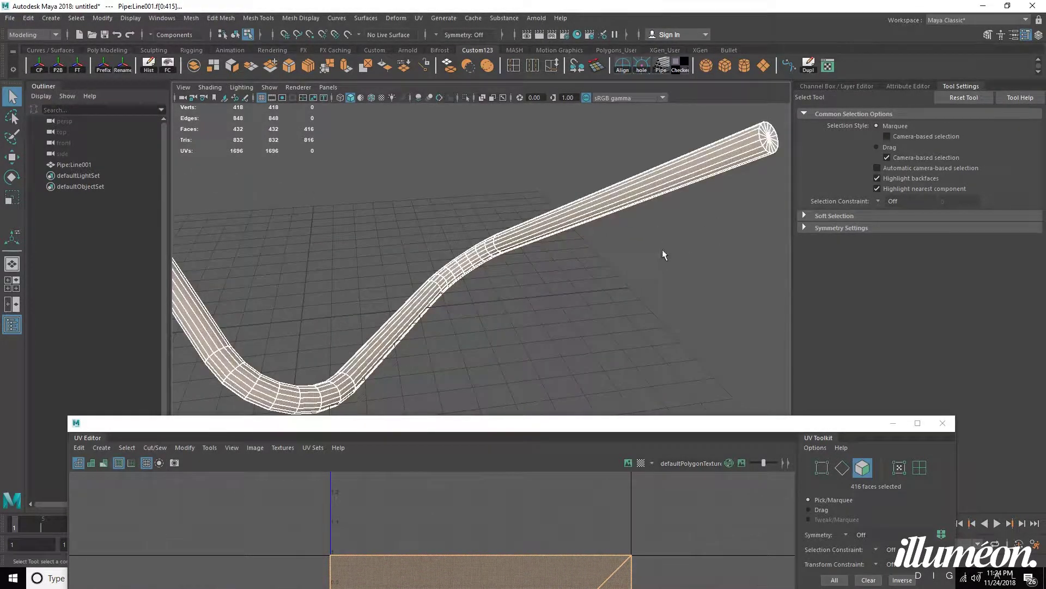
pyautogui.keyDown('alt'); pyautogui.moveTo(727, 180); pyautogui.dragTo(687, 216, button='middle'); pyautogui.keyUp('alt')
pyautogui.scroll(-2, 676, 224)
pyautogui.keyDown('ctrl'); pyautogui.moveTo(561, 189); pyautogui.dragTo(695, 289); pyautogui.keyUp('ctrl')
pyautogui.keyDown('alt'); pyautogui.moveTo(603, 318); pyautogui.dragTo(427, 312, button='right'); pyautogui.keyUp('alt')
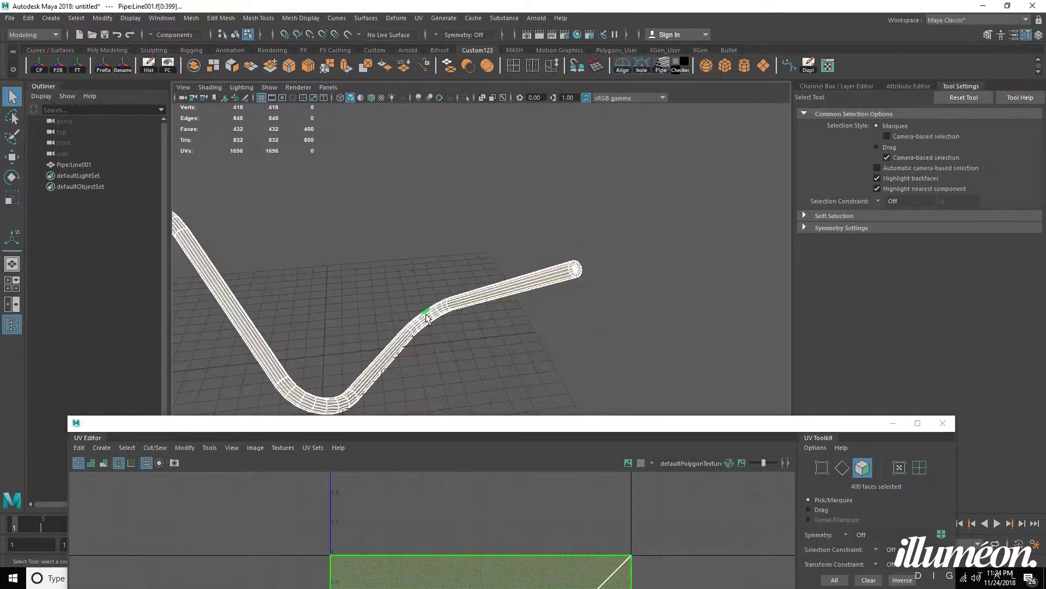
# Maximize the UV Editor and move the side faces' UVs about 1.8 units along positive U, away from the cap UVs.
pyautogui.doubleClick(537, 426)
pyautogui.scroll(-3, 563, 240)
pyautogui.press('w')
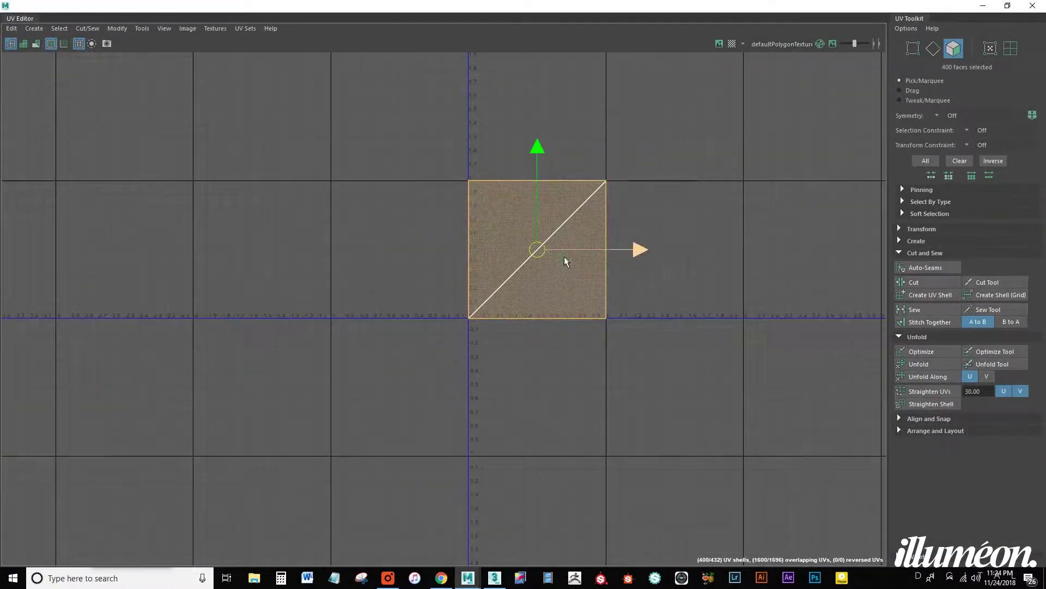
pyautogui.moveTo(538, 250); pyautogui.dragTo(791, 250)
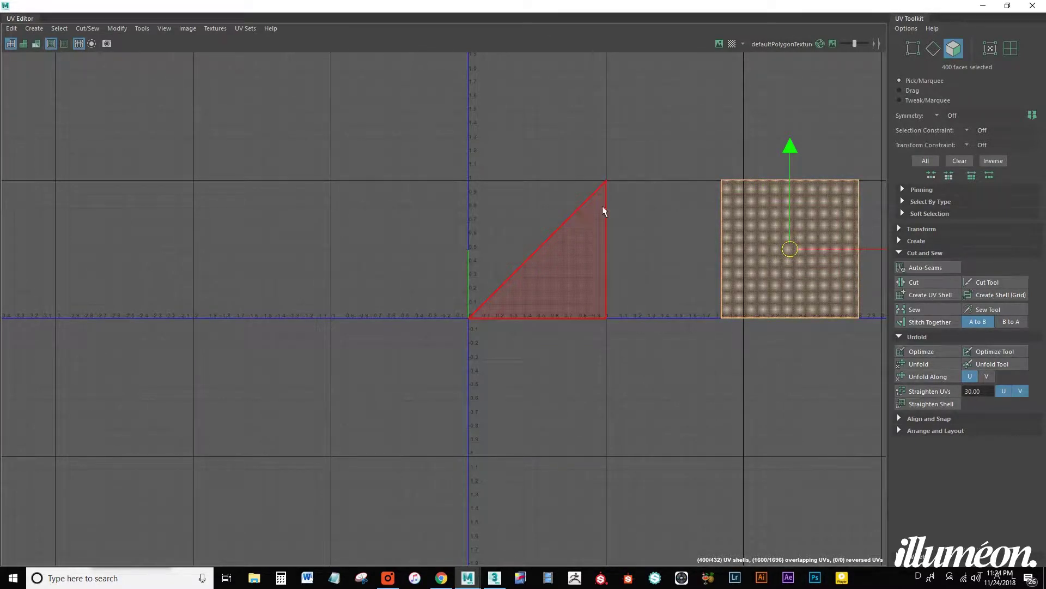
# Select only the edges of the triangular cap UVs and apply Move and Sew to join them into cap shells.
pyautogui.moveTo(632, 166); pyautogui.dragTo(424, 427)
pyautogui.scroll(1, 581, 282)
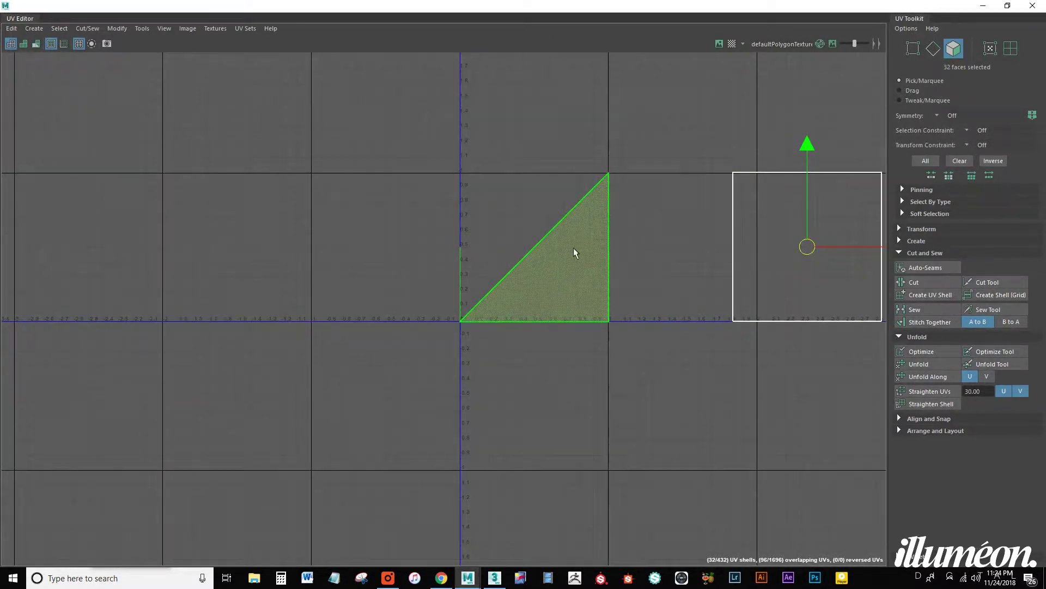
pyautogui.rightClick(574, 248)
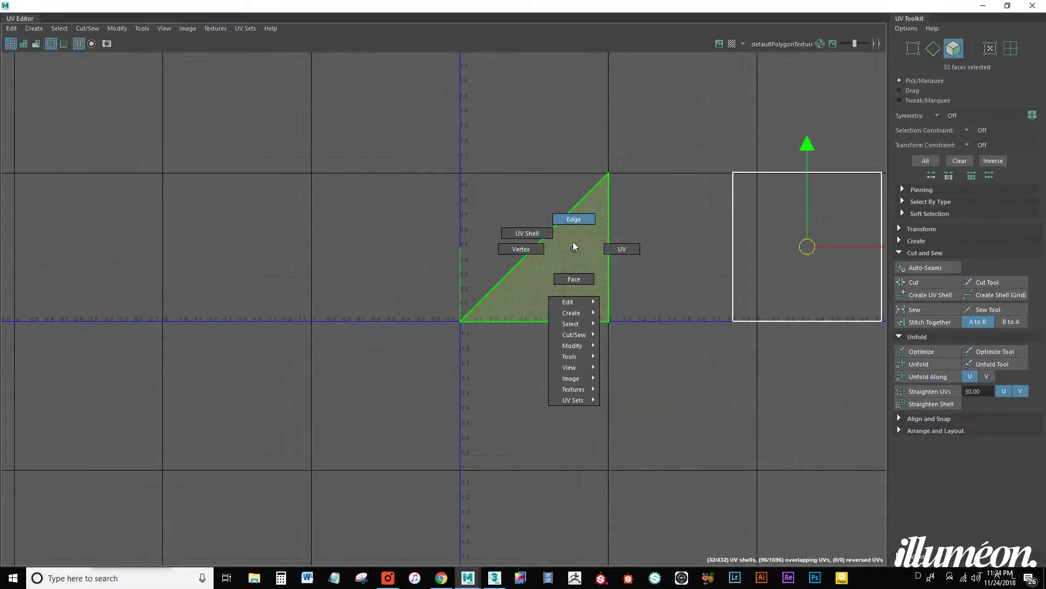
pyautogui.click(571, 208)
pyautogui.moveTo(658, 137); pyautogui.dragTo(414, 402)
pyautogui.keyDown('ctrl'); pyautogui.moveTo(718, 130); pyautogui.dragTo(883, 417); pyautogui.keyUp('ctrl')
pyautogui.keyDown('alt'); pyautogui.moveTo(801, 277); pyautogui.dragTo(736, 249, button='middle'); pyautogui.keyUp('alt')
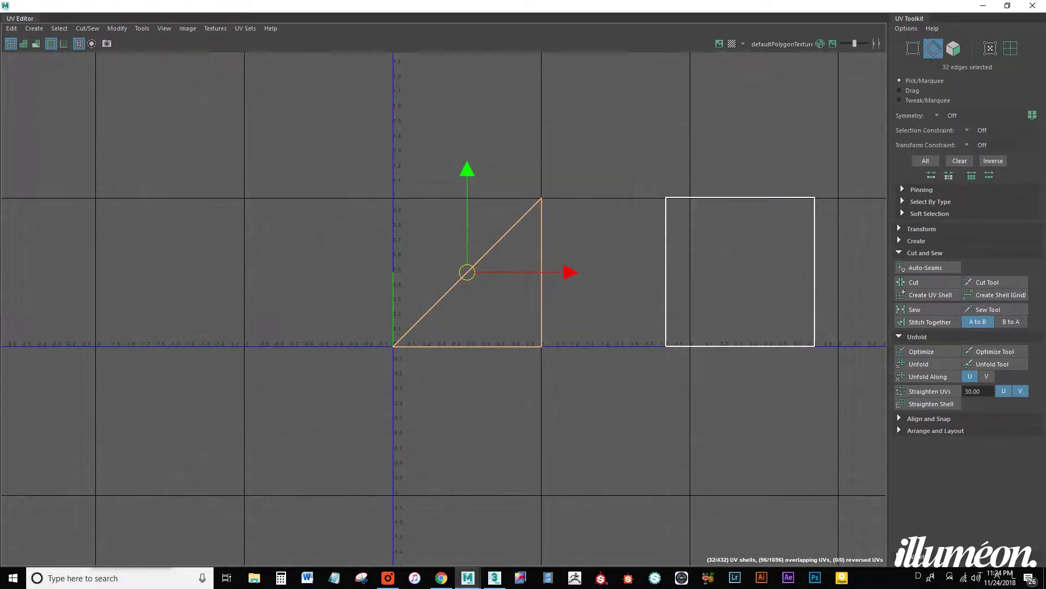
pyautogui.click(91, 27)
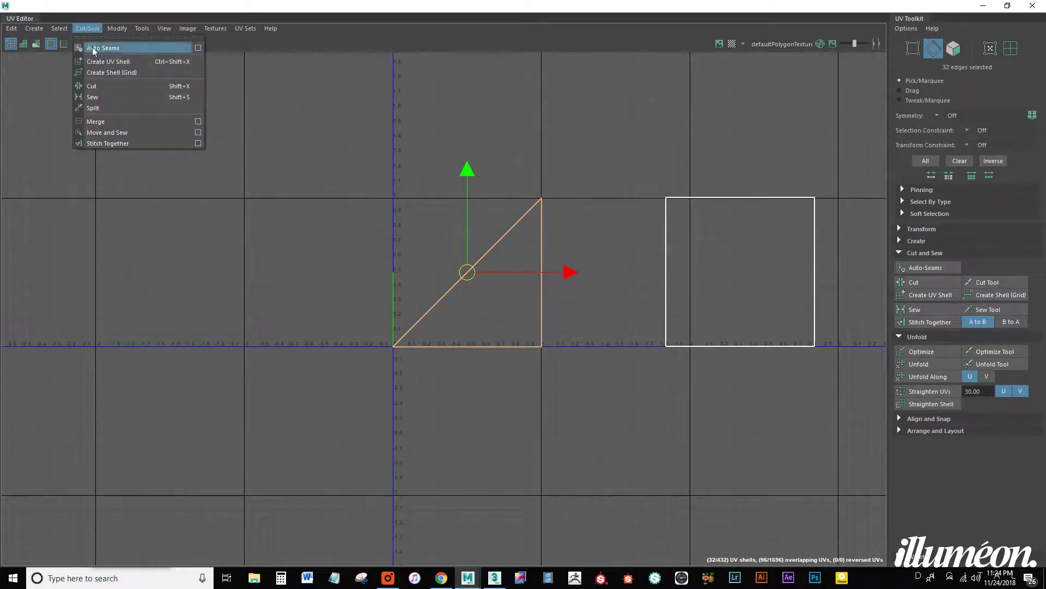
pyautogui.click(116, 132)
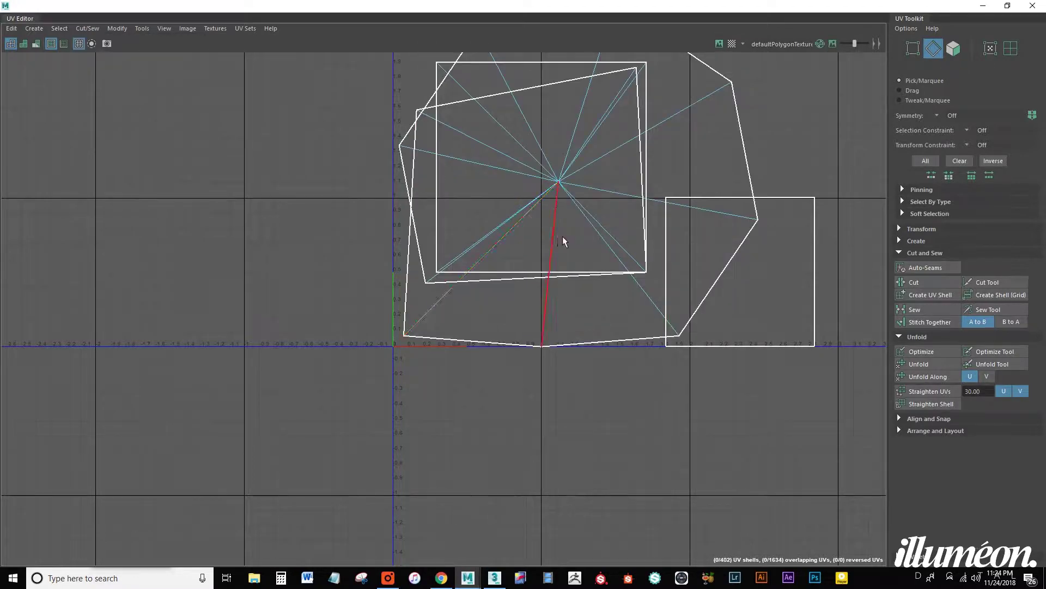
# Switch to UV shell selection and move one of the overlapping cap shells about 3.1 units along negative U.
pyautogui.scroll(-3, 562, 236)
pyautogui.keyDown('alt'); pyautogui.moveTo(605, 150); pyautogui.dragTo(572, 189, button='middle'); pyautogui.keyUp('alt')
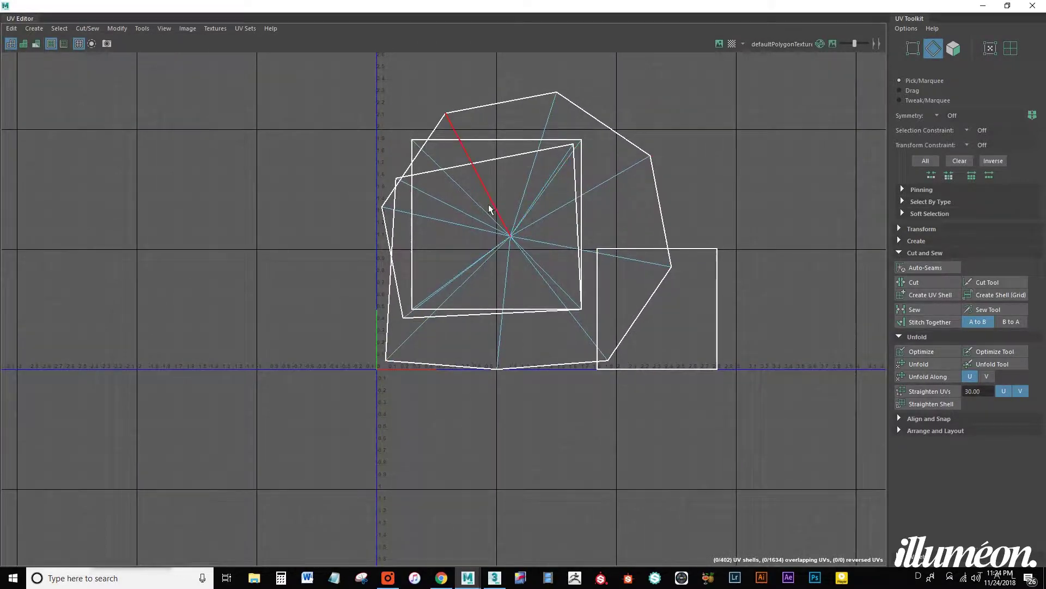
pyautogui.rightClick(505, 166)
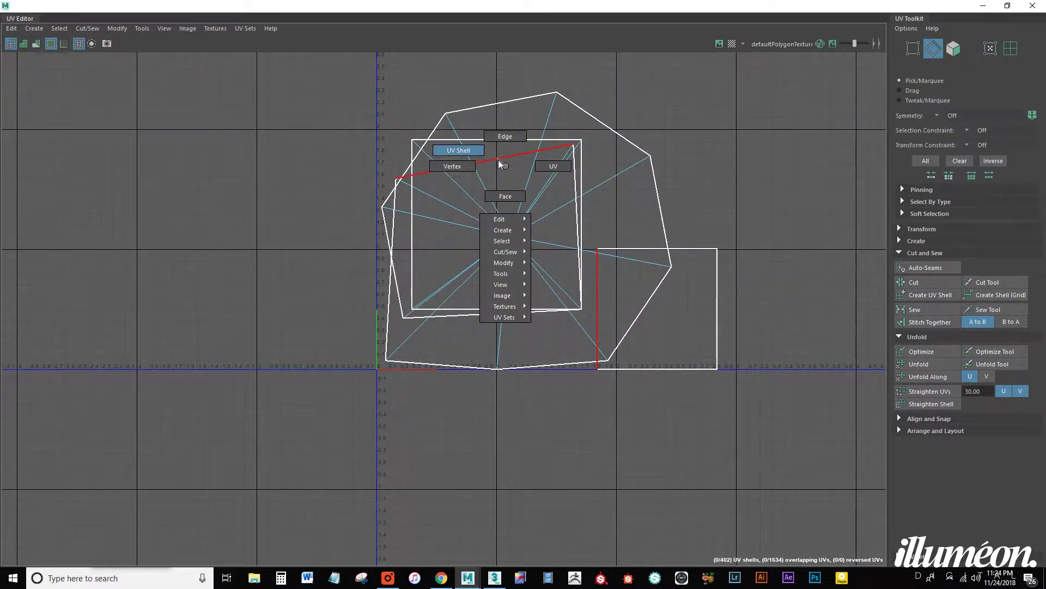
pyautogui.click(479, 149)
pyautogui.click(491, 243)
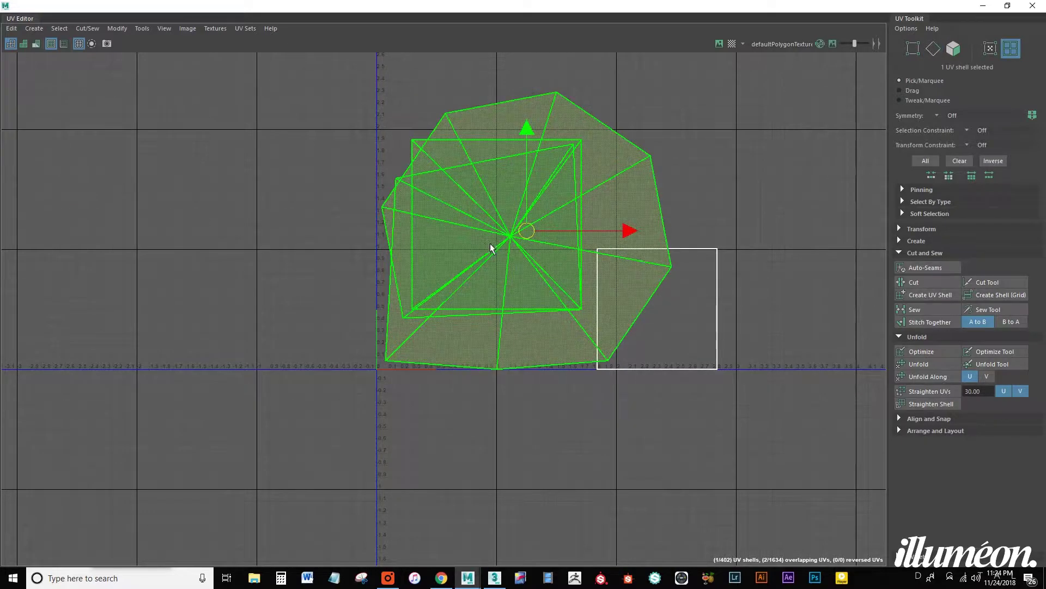
pyautogui.moveTo(533, 238); pyautogui.dragTo(156, 224)
# Optimize and unfold the cap shell that stayed in place to flatten it into a round disc.
pyautogui.click(512, 240)
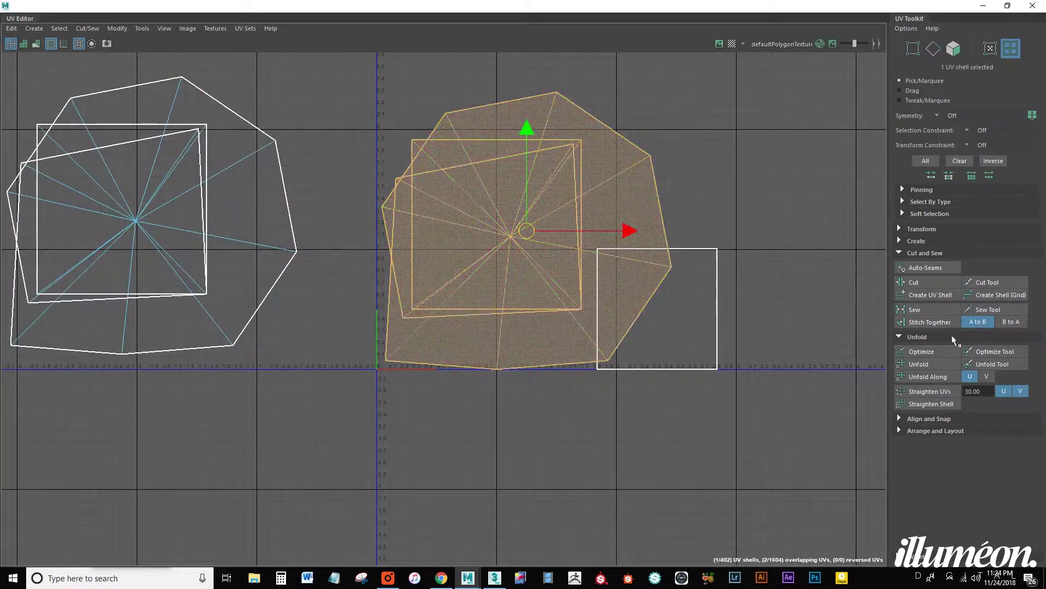
pyautogui.click(933, 355)
pyautogui.click(926, 352)
pyautogui.click(924, 351)
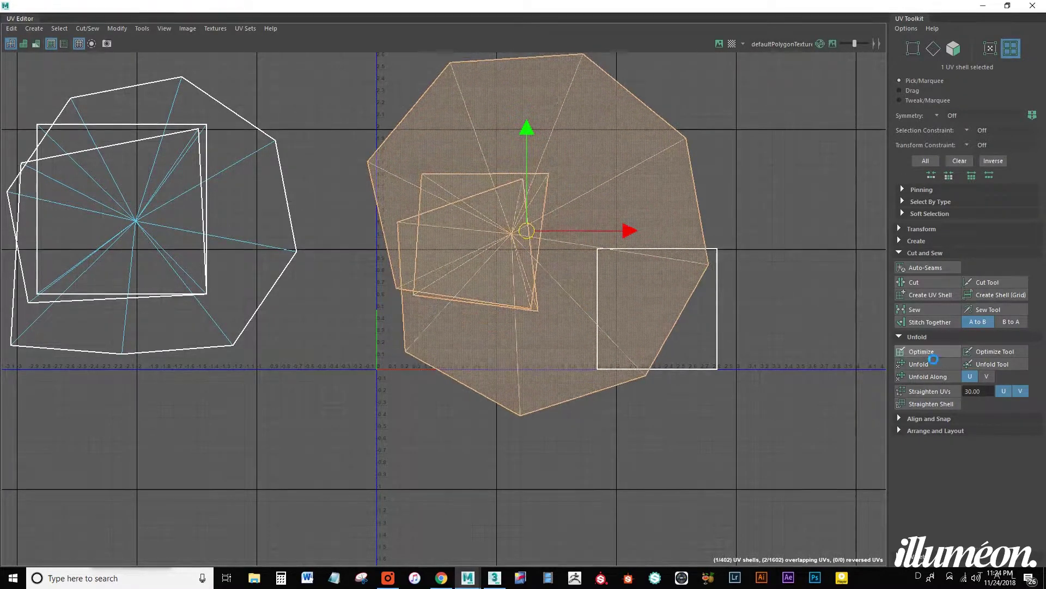
pyautogui.click(928, 362)
pyautogui.click(928, 362)
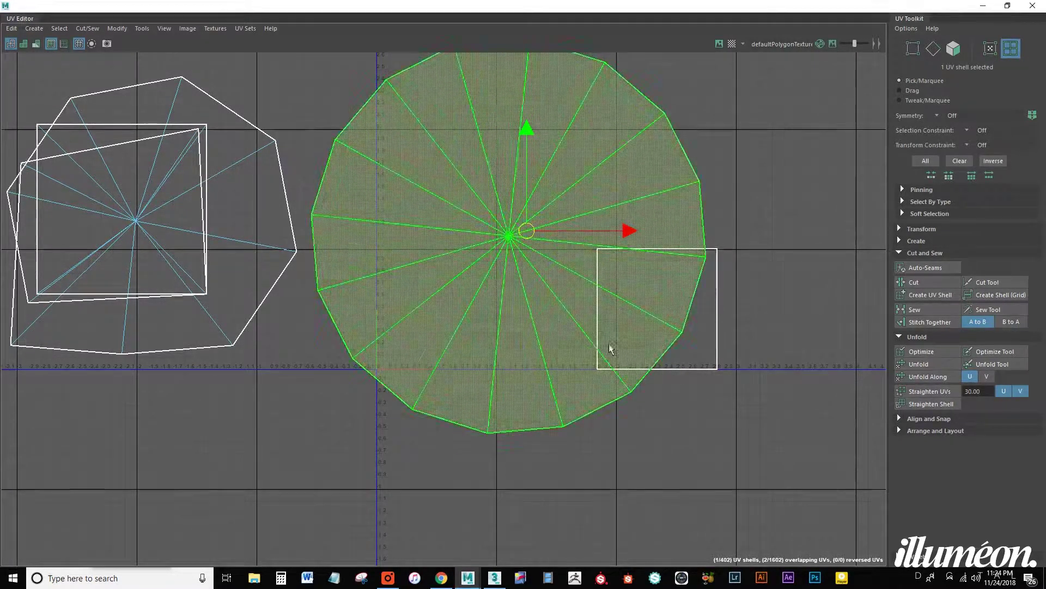
# Optimize and unfold the cap shell that was moved aside.
pyautogui.click(207, 242)
pyautogui.click(944, 355)
pyautogui.click(941, 355)
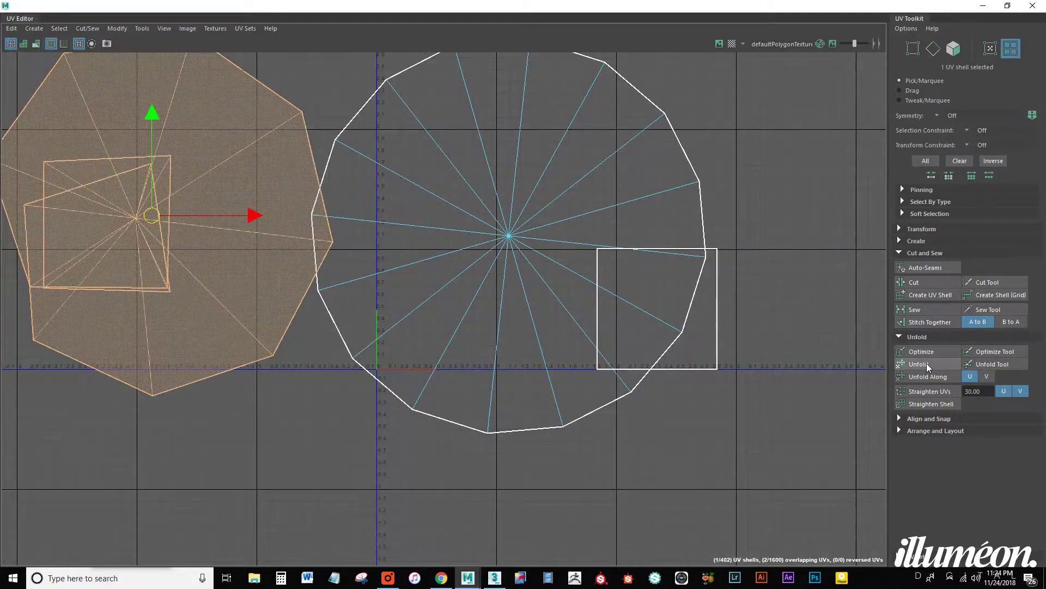
pyautogui.click(927, 363)
# Separate the two overlapping cap shells, and move both about 3.2 units along negative U and 1.1 along negative V, clear of the body shells.
pyautogui.scroll(-5, 408, 256)
pyautogui.click(452, 256)
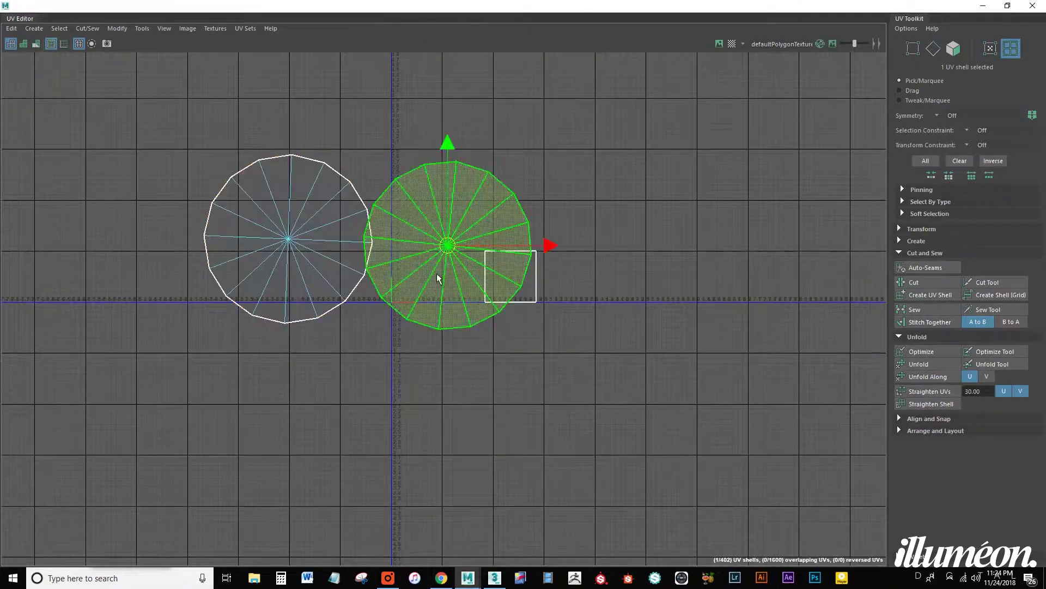
pyautogui.keyDown('shift'); pyautogui.click(334, 236); pyautogui.keyUp('shift')
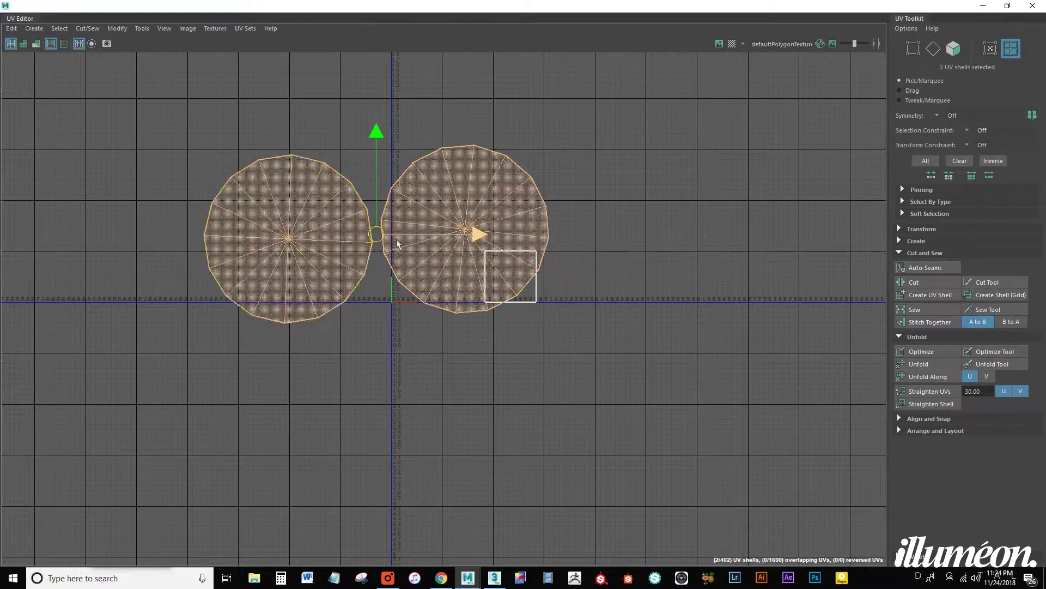
pyautogui.moveTo(397, 240); pyautogui.dragTo(203, 312)
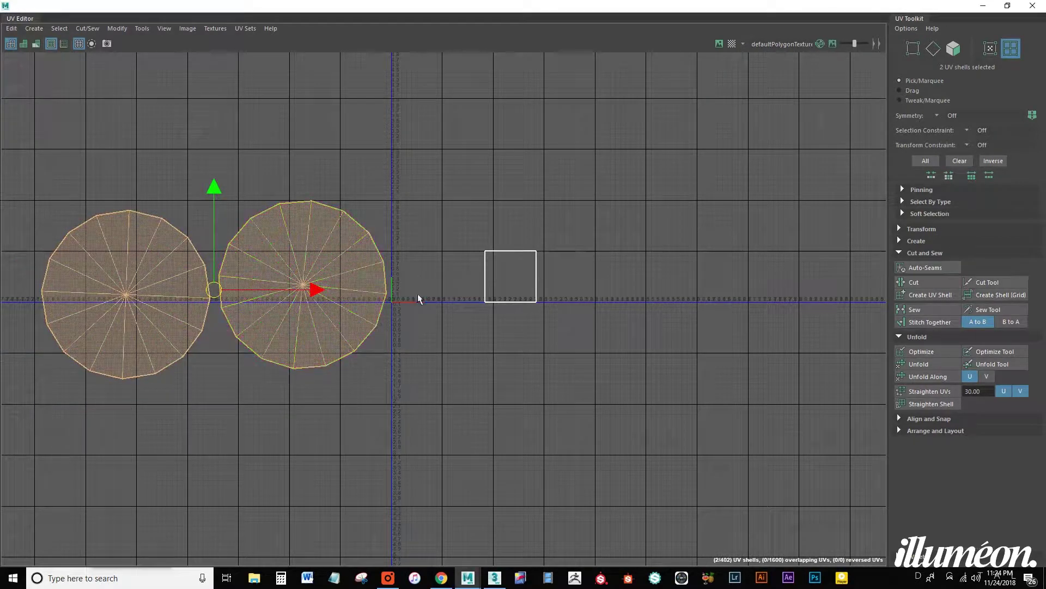
# Select the edges of the stacked body squares without any cap edges, and move the UV Editor aside to reveal the pipe.
pyautogui.scroll(2, 511, 275)
pyautogui.moveTo(492, 246); pyautogui.dragTo(483, 183, button='right')
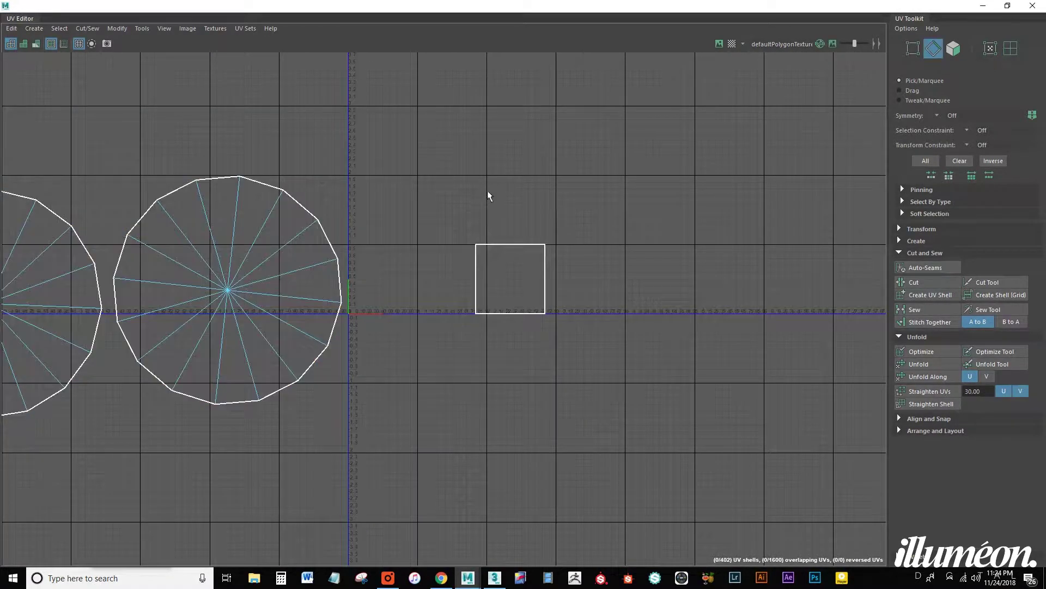
pyautogui.moveTo(448, 192); pyautogui.dragTo(638, 375)
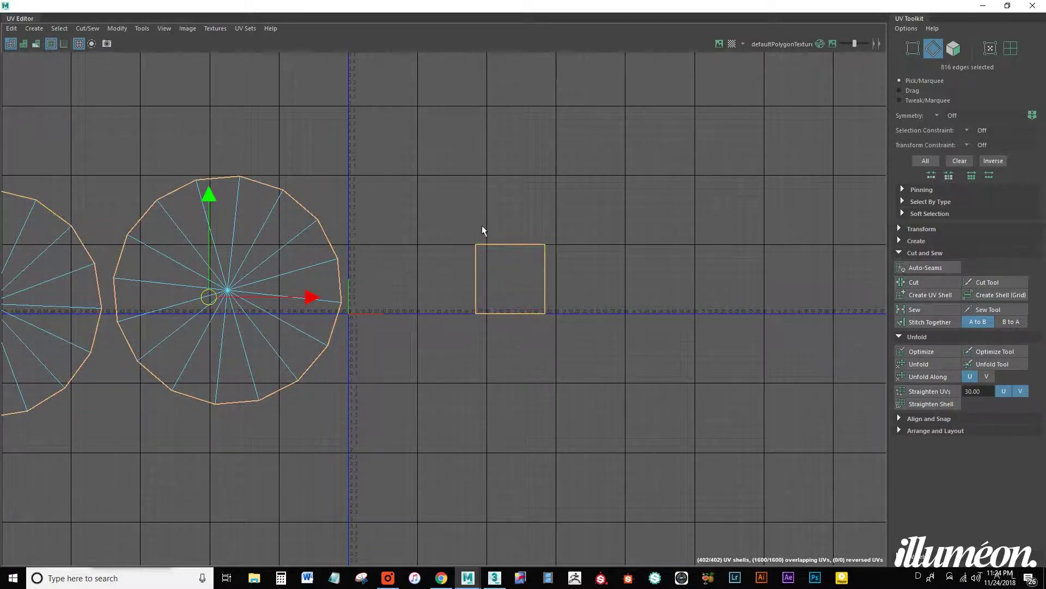
pyautogui.moveTo(452, 211); pyautogui.dragTo(567, 334)
pyautogui.keyDown('alt'); pyautogui.moveTo(399, 210); pyautogui.dragTo(623, 196, button='middle'); pyautogui.keyUp('alt')
pyautogui.moveTo(628, 128); pyautogui.dragTo(56, 478)
pyautogui.keyDown('alt'); pyautogui.moveTo(829, 188); pyautogui.dragTo(579, 218, button='middle'); pyautogui.keyUp('alt')
pyautogui.moveTo(440, 12); pyautogui.dragTo(904, 141)
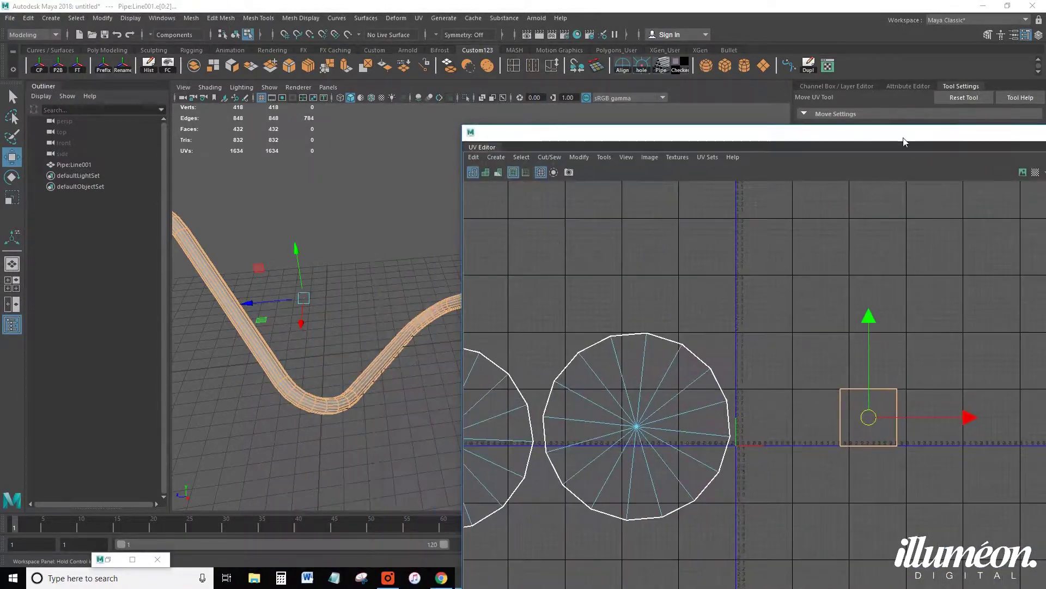
# Try to exclude a lengthwise edge loop on the front of the pipe's straight section from the edge selection.
pyautogui.scroll(5, 372, 285)
pyautogui.keyDown('alt'); pyautogui.moveTo(342, 200); pyautogui.dragTo(301, 253, button='middle'); pyautogui.keyUp('alt')
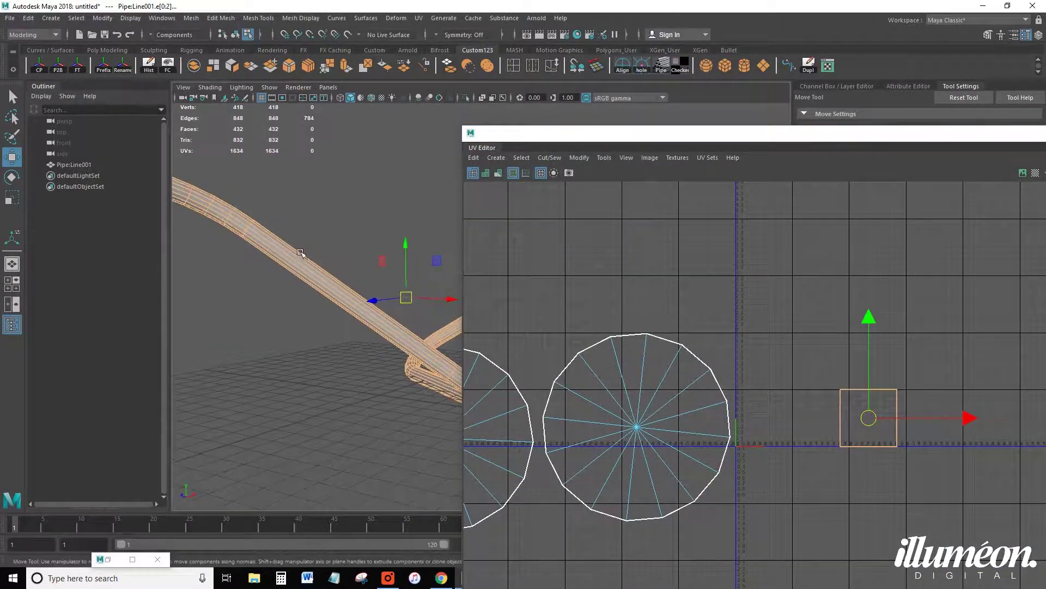
pyautogui.keyDown('alt'); pyautogui.moveTo(273, 282); pyautogui.dragTo(235, 217); pyautogui.keyUp('alt')
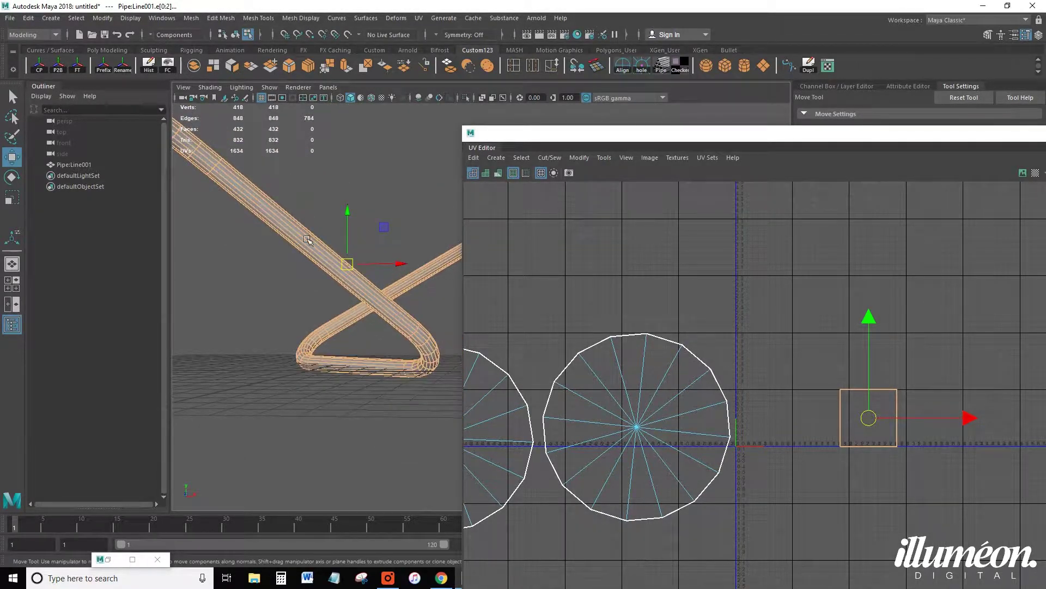
pyautogui.keyDown('alt'); pyautogui.moveTo(308, 240); pyautogui.dragTo(317, 248); pyautogui.keyUp('alt')
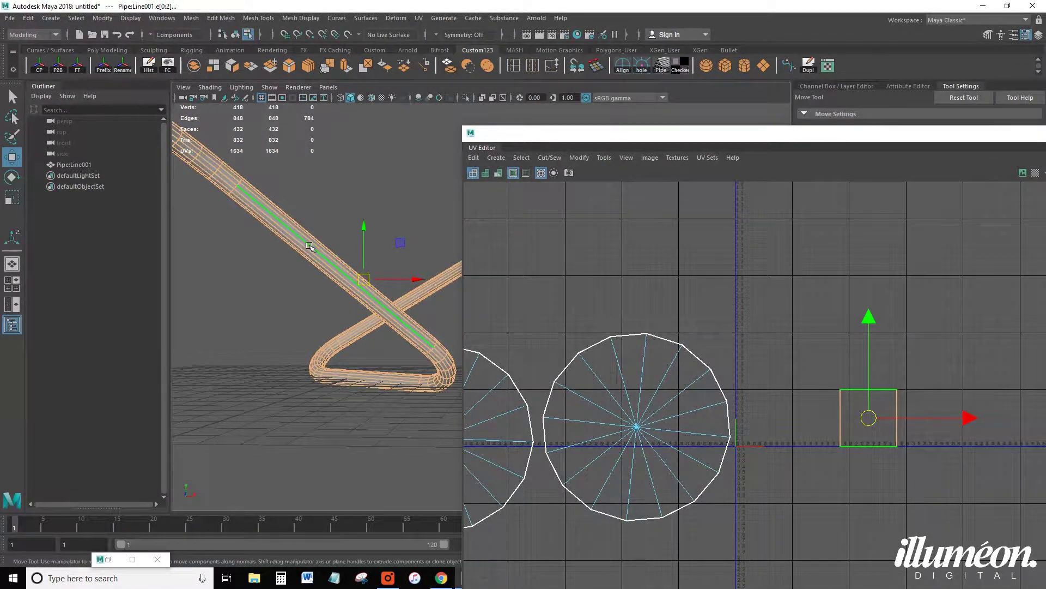
pyautogui.keyDown('alt'); pyautogui.moveTo(297, 194); pyautogui.dragTo(339, 241, button='middle'); pyautogui.keyUp('alt')
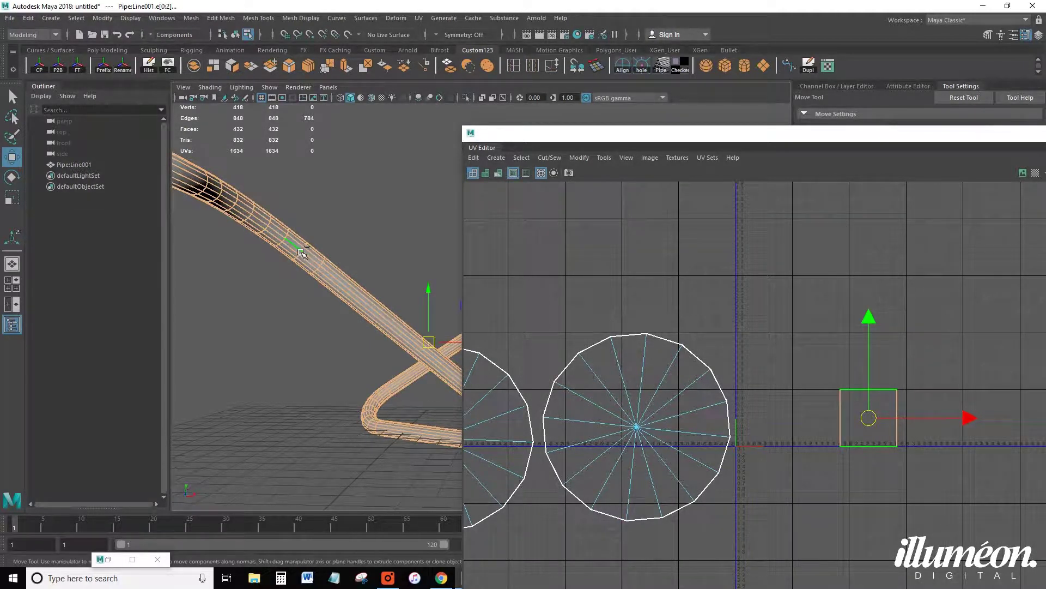
pyautogui.keyDown('ctrl'); pyautogui.doubleClick(302, 252); pyautogui.keyUp('ctrl')
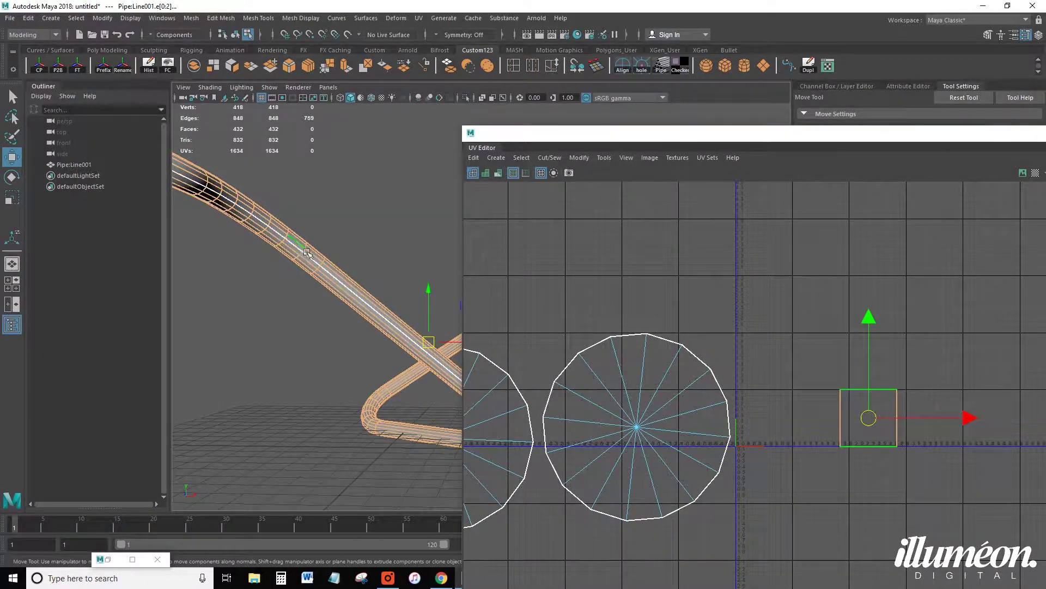
pyautogui.scroll(-3, 314, 258)
pyautogui.scroll(1, 412, 266)
pyautogui.keyDown('alt'); pyautogui.moveTo(413, 275); pyautogui.dragTo(391, 257, button='middle'); pyautogui.keyUp('alt')
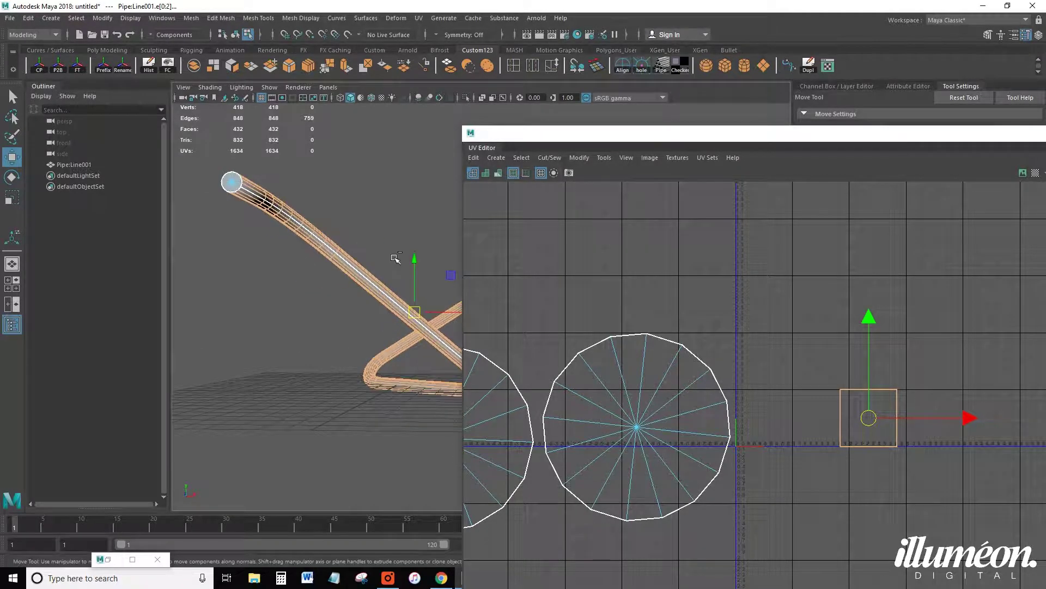
pyautogui.hotkey('ctrl', 'z')
# Deselect one lengthwise edge loop on the inner side of the bend near the pipe's end to keep it as the seam.
pyautogui.keyDown('alt'); pyautogui.moveTo(337, 304); pyautogui.dragTo(365, 286, button='middle'); pyautogui.keyUp('alt')
pyautogui.keyDown('alt'); pyautogui.moveTo(365, 286); pyautogui.dragTo(376, 349); pyautogui.keyUp('alt')
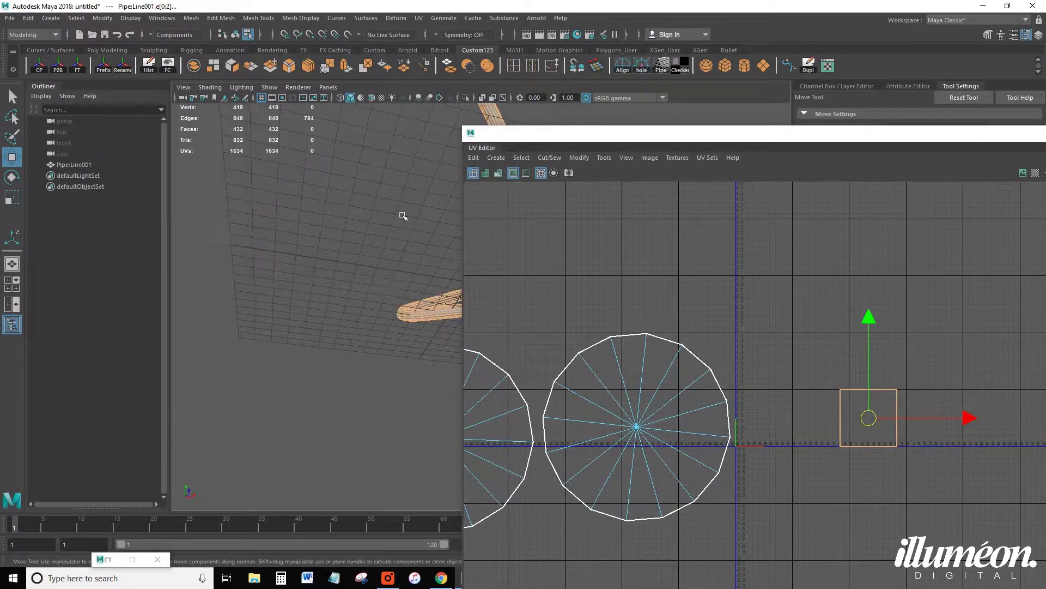
pyautogui.keyDown('alt'); pyautogui.moveTo(409, 164); pyautogui.dragTo(362, 285, button='middle'); pyautogui.keyUp('alt')
pyautogui.scroll(4, 420, 162)
pyautogui.scroll(-3, 420, 162)
pyautogui.keyDown('alt'); pyautogui.moveTo(355, 121); pyautogui.dragTo(346, 216, button='middle'); pyautogui.keyUp('alt')
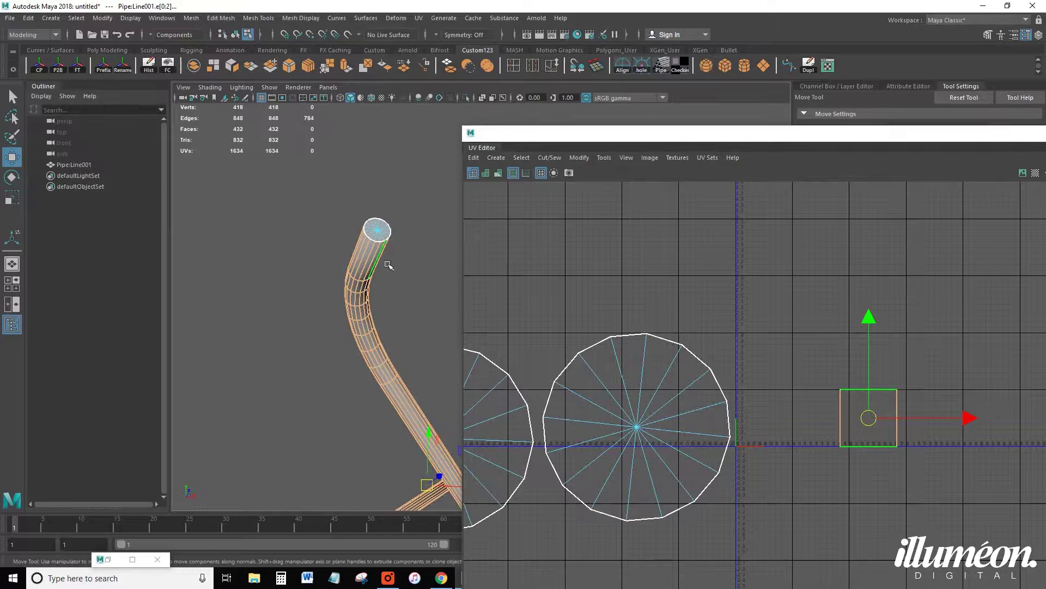
pyautogui.keyDown('ctrl'); pyautogui.doubleClick(376, 259); pyautogui.keyUp('ctrl')
pyautogui.keyDown('alt'); pyautogui.moveTo(383, 292); pyautogui.dragTo(392, 305); pyautogui.keyUp('alt')
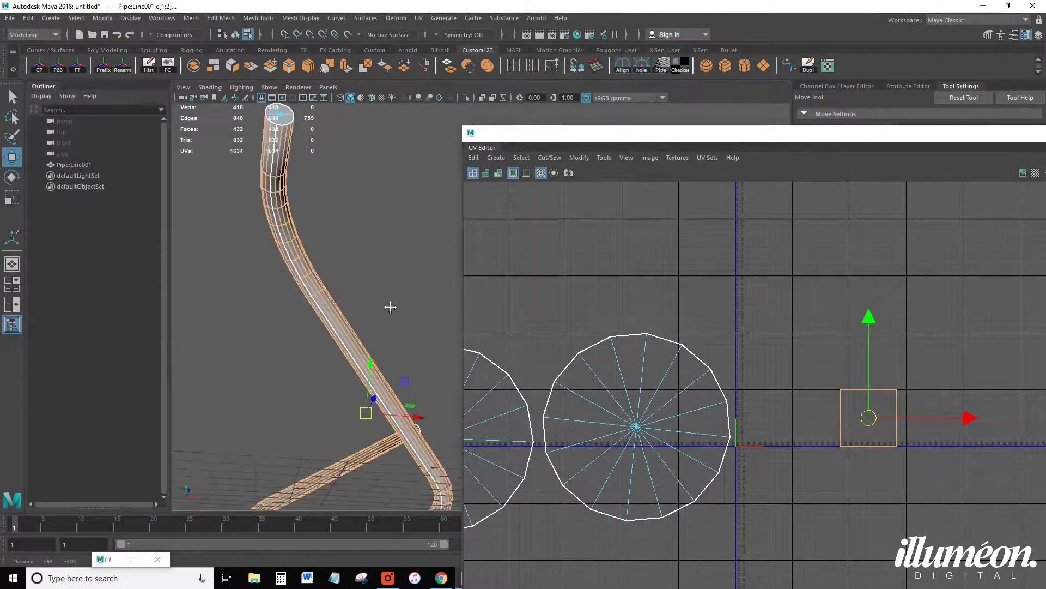
pyautogui.keyDown('alt'); pyautogui.moveTo(393, 306); pyautogui.dragTo(361, 243, button='middle'); pyautogui.keyUp('alt')
pyautogui.scroll(-4, 361, 243)
pyautogui.keyDown('alt'); pyautogui.moveTo(361, 244); pyautogui.dragTo(381, 305); pyautogui.keyUp('alt')
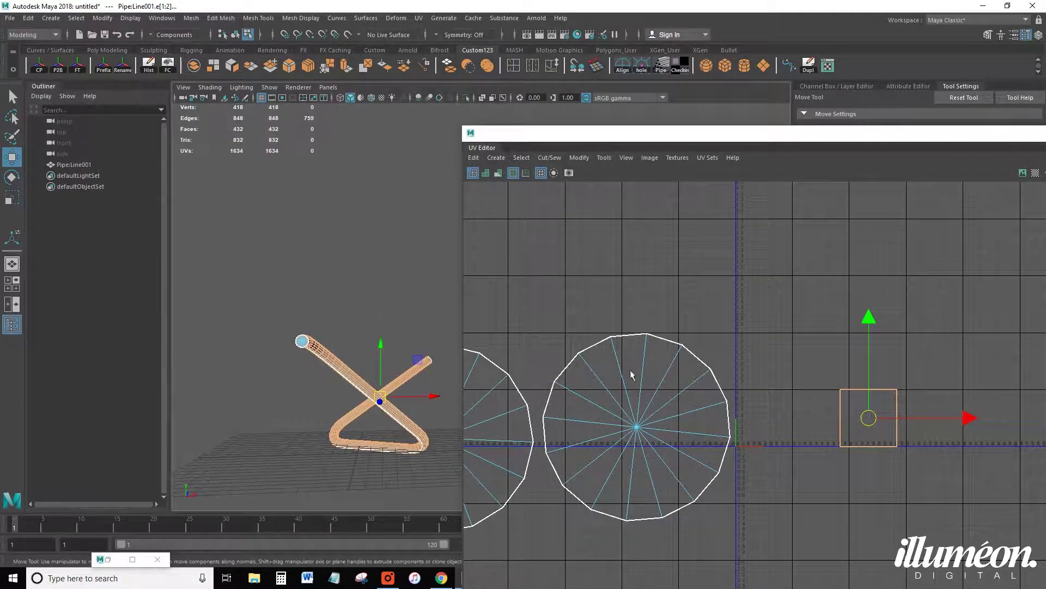
# Maximize the UV Editor and apply Move and Sew to the selected body edges to join them into one shell.
pyautogui.doubleClick(790, 138)
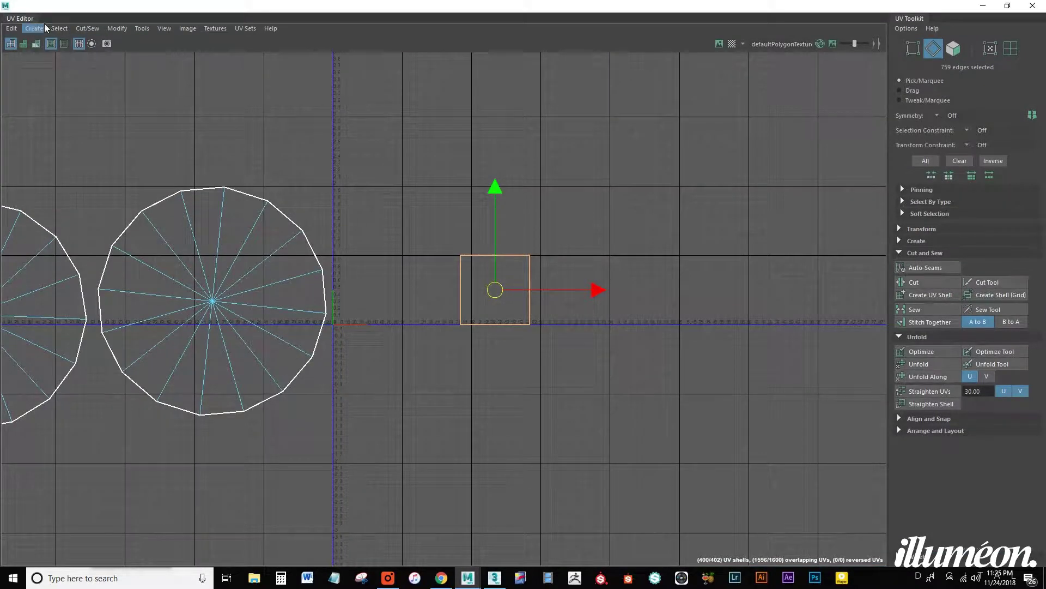
pyautogui.click(34, 29)
pyautogui.click(85, 29)
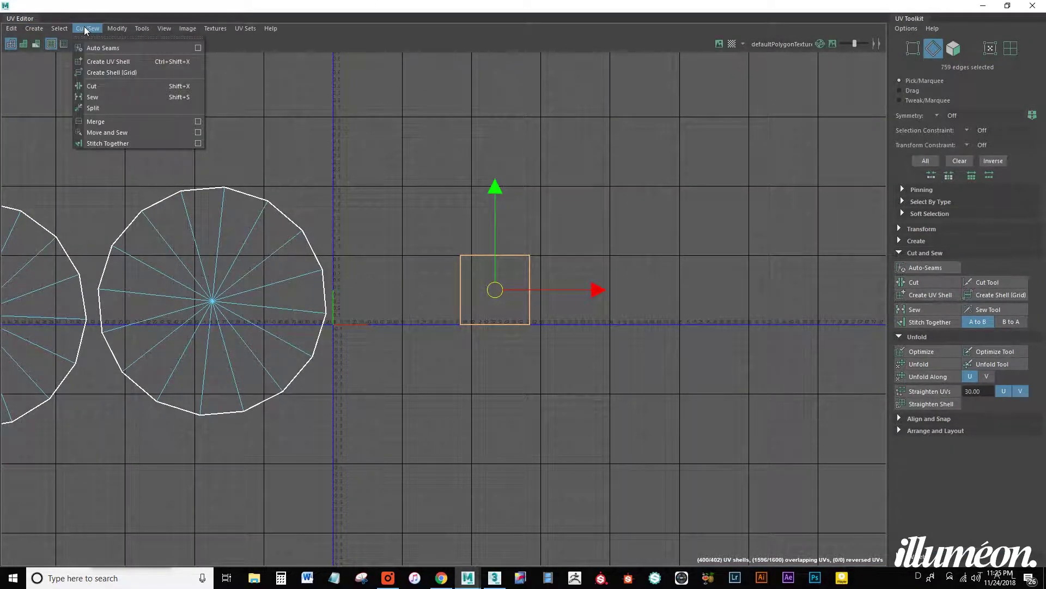
pyautogui.click(113, 132)
# Select all faces of the sewn body shell and optimize it repeatedly to relax it into a long strip.
pyautogui.scroll(-5, 627, 261)
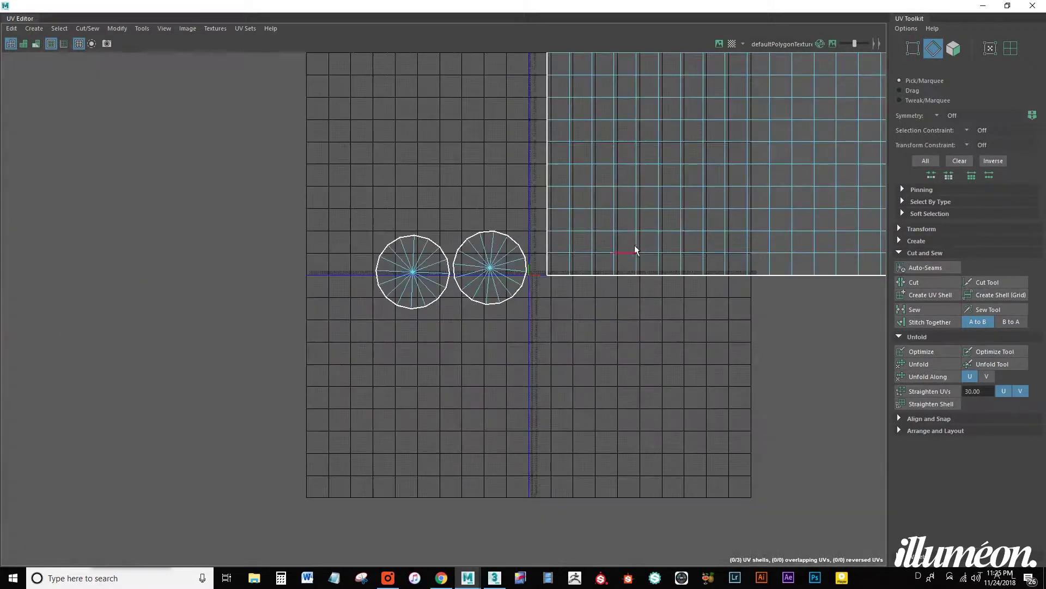
pyautogui.keyDown('alt'); pyautogui.moveTo(682, 219); pyautogui.dragTo(536, 385, button='middle'); pyautogui.keyUp('alt')
pyautogui.scroll(-2, 573, 321)
pyautogui.keyDown('alt'); pyautogui.moveTo(781, 295); pyautogui.dragTo(621, 295, button='middle'); pyautogui.keyUp('alt')
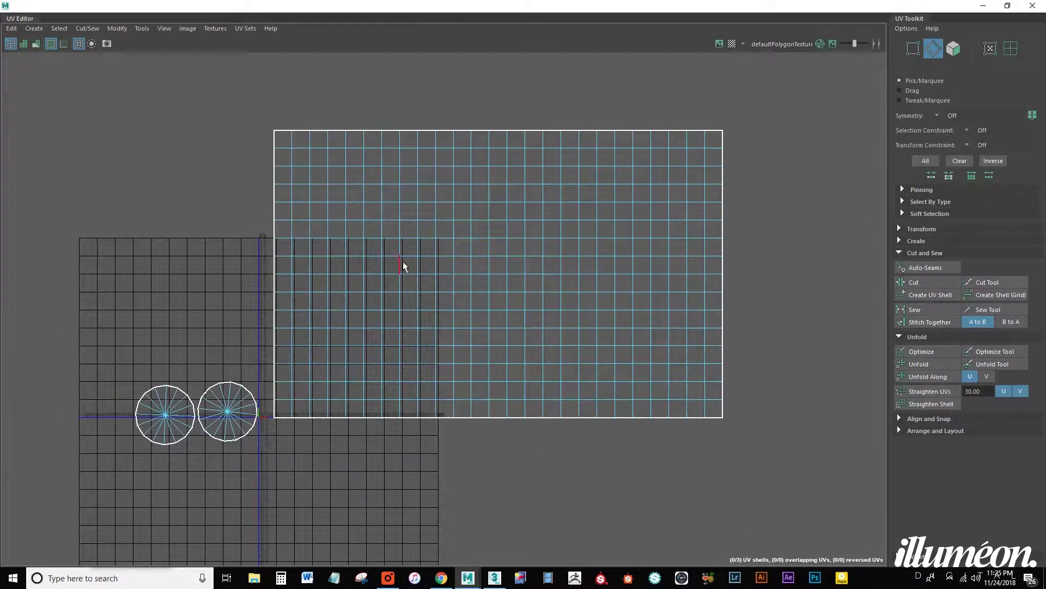
pyautogui.moveTo(539, 188); pyautogui.dragTo(534, 213, button='right')
pyautogui.moveTo(764, 103); pyautogui.dragTo(282, 459)
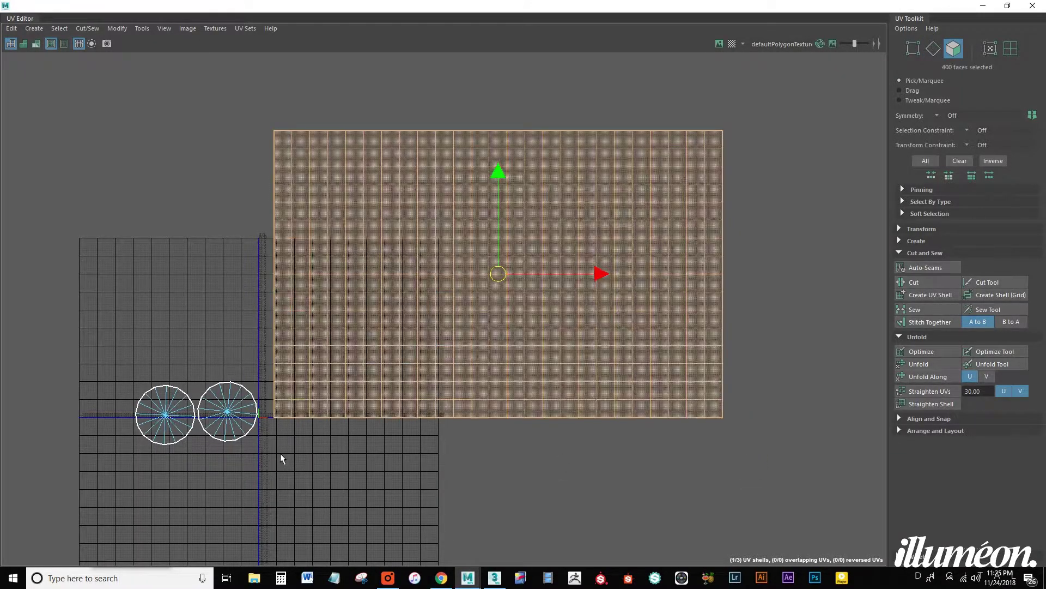
pyautogui.click(935, 351)
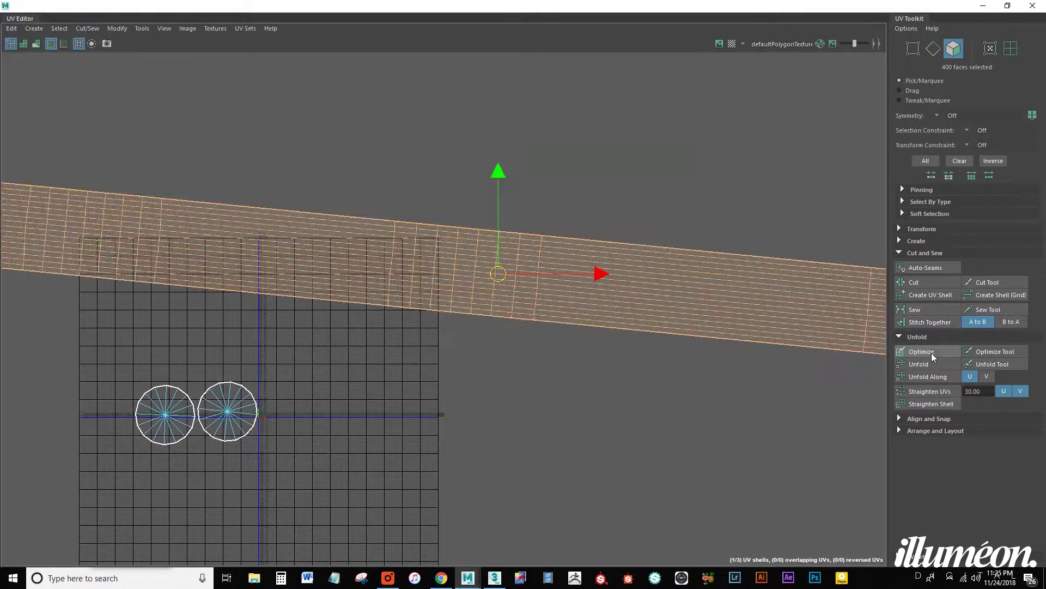
pyautogui.click(932, 352)
pyautogui.click(932, 352)
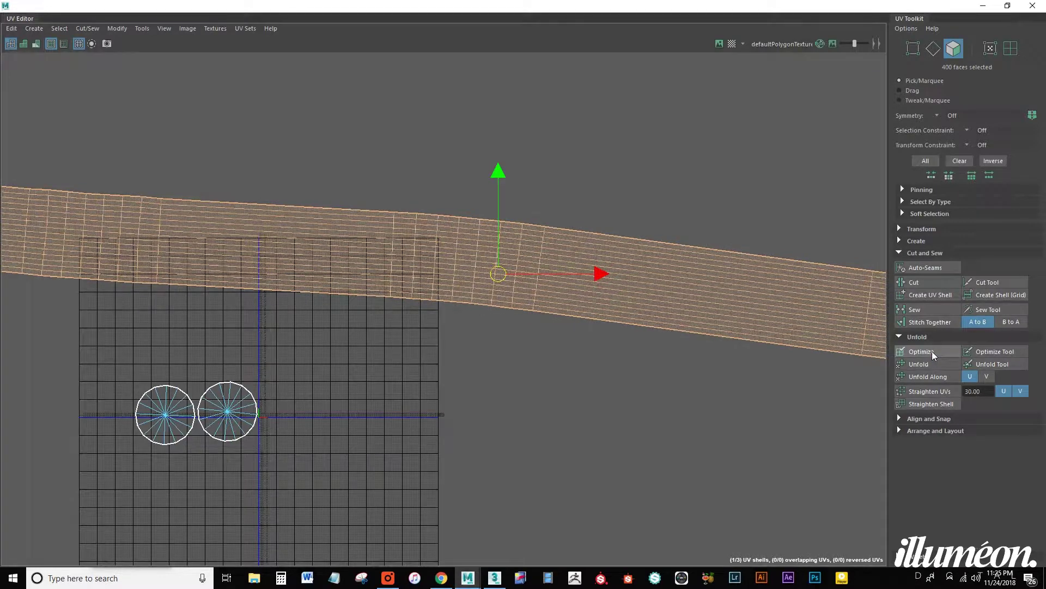
# Rotate the body shell until the long strip lies roughly horizontal.
pyautogui.scroll(-4, 593, 304)
pyautogui.moveTo(553, 297); pyautogui.dragTo(526, 293)
pyautogui.press('e')
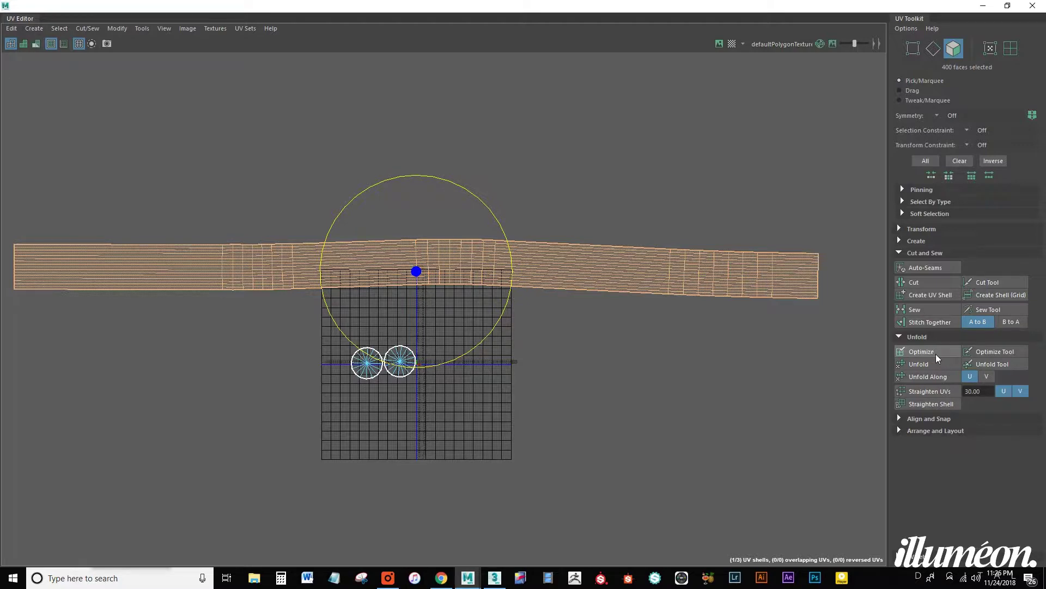
# Straighten the body shell's UVs in both U and V with an angle of 30.
pyautogui.click(937, 419)
pyautogui.click(937, 421)
pyautogui.click(937, 420)
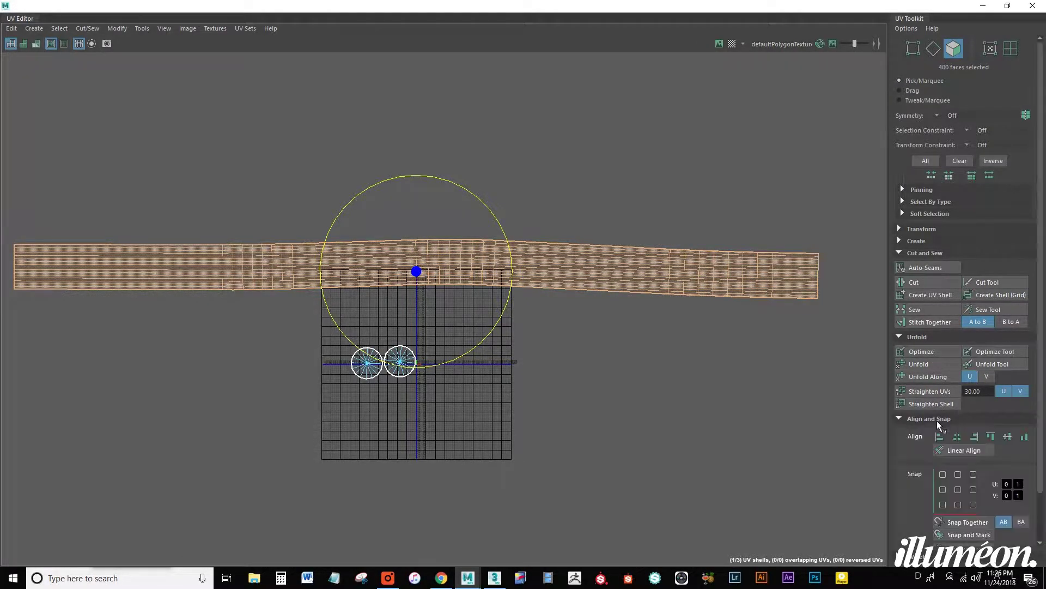
pyautogui.click(939, 420)
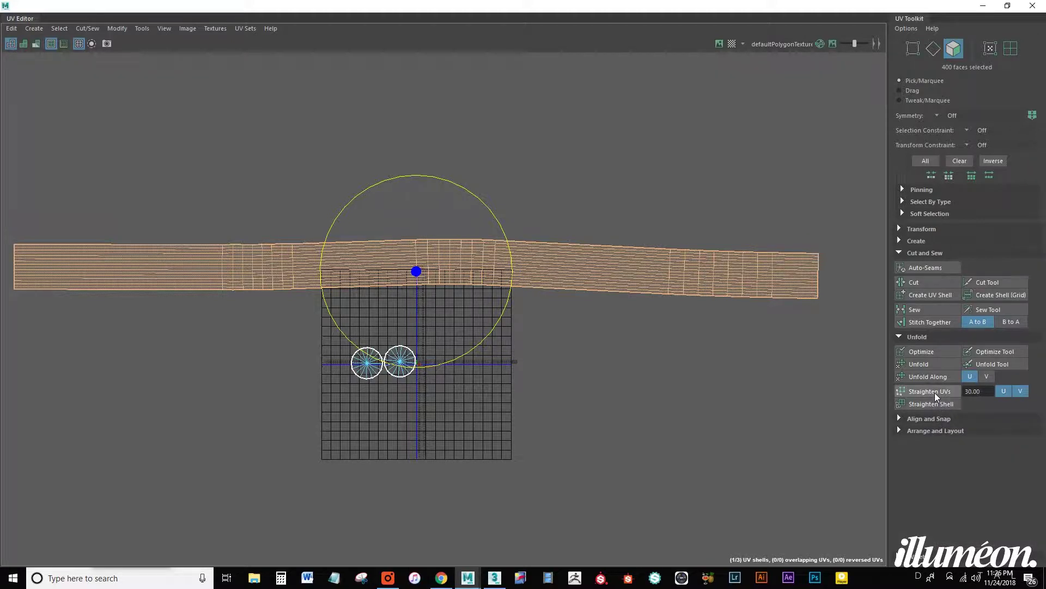
pyautogui.click(933, 392)
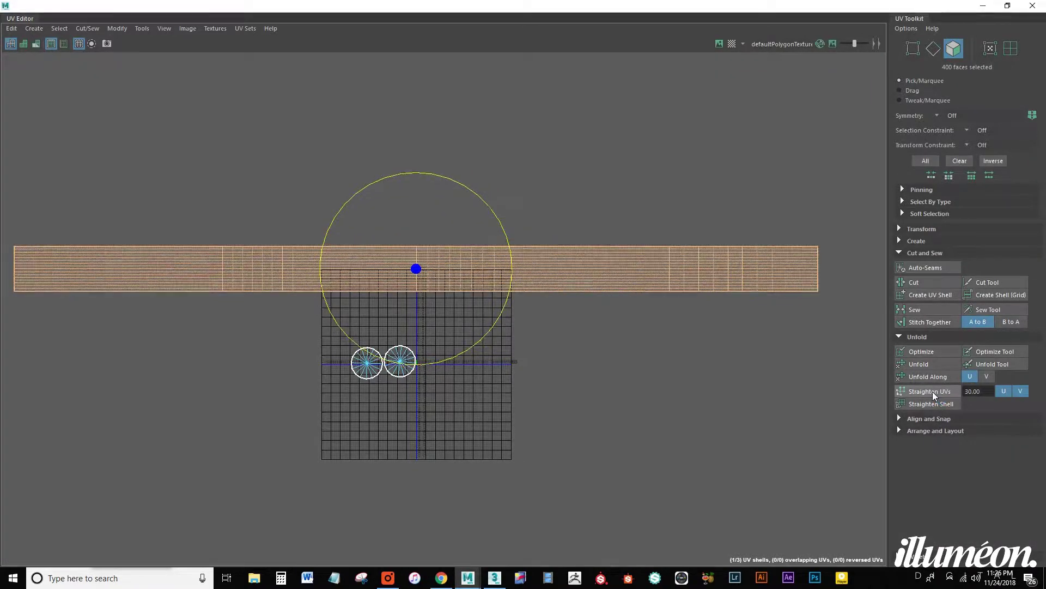
# Unfold and optimize the body shell once more, and straighten its UVs again into a rectangular strip.
pyautogui.scroll(2, 695, 241)
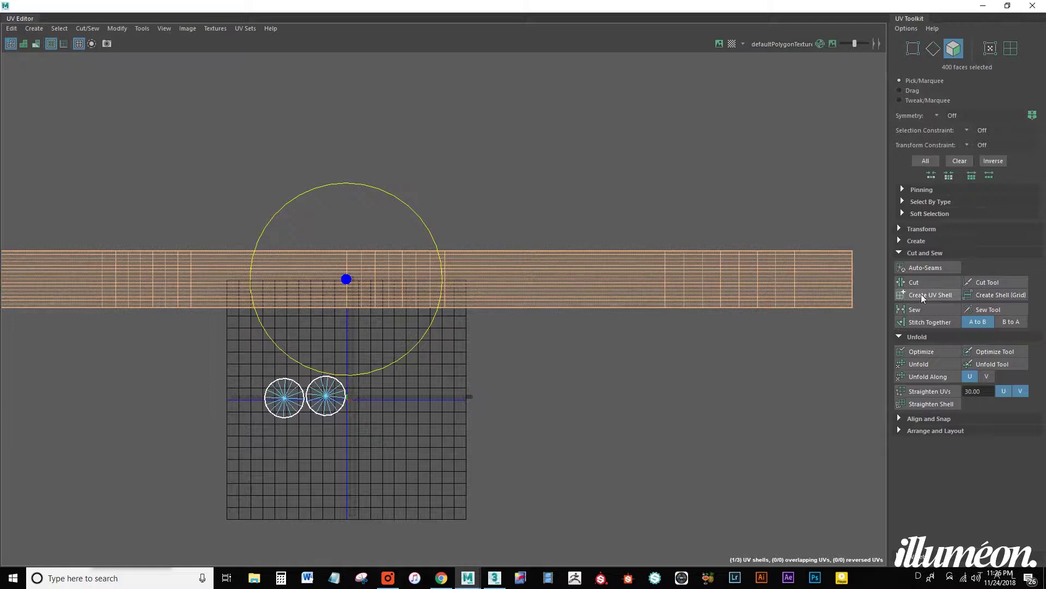
pyautogui.click(924, 362)
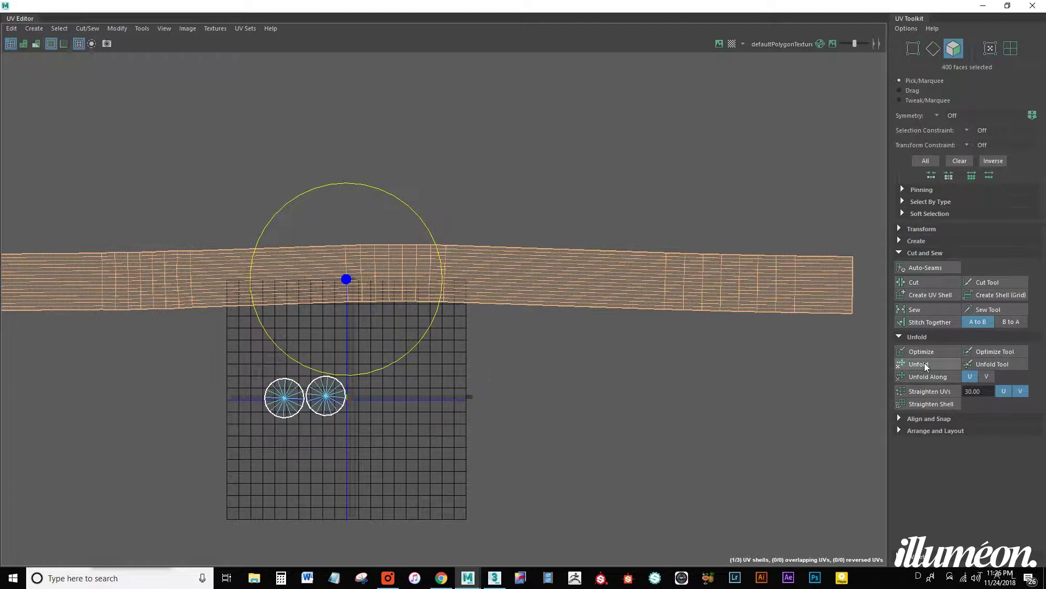
pyautogui.click(930, 352)
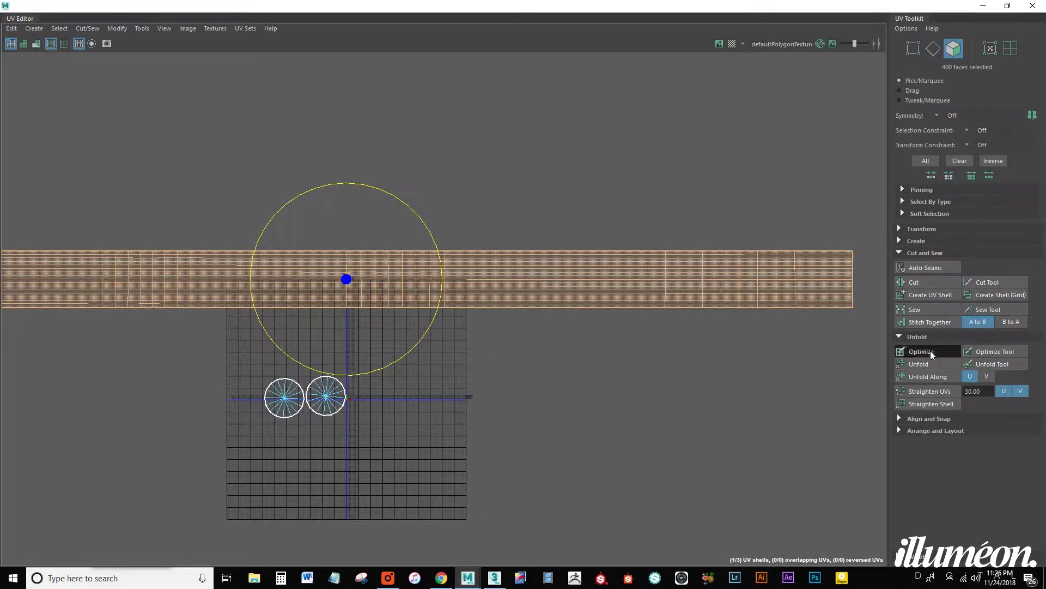
pyautogui.click(939, 402)
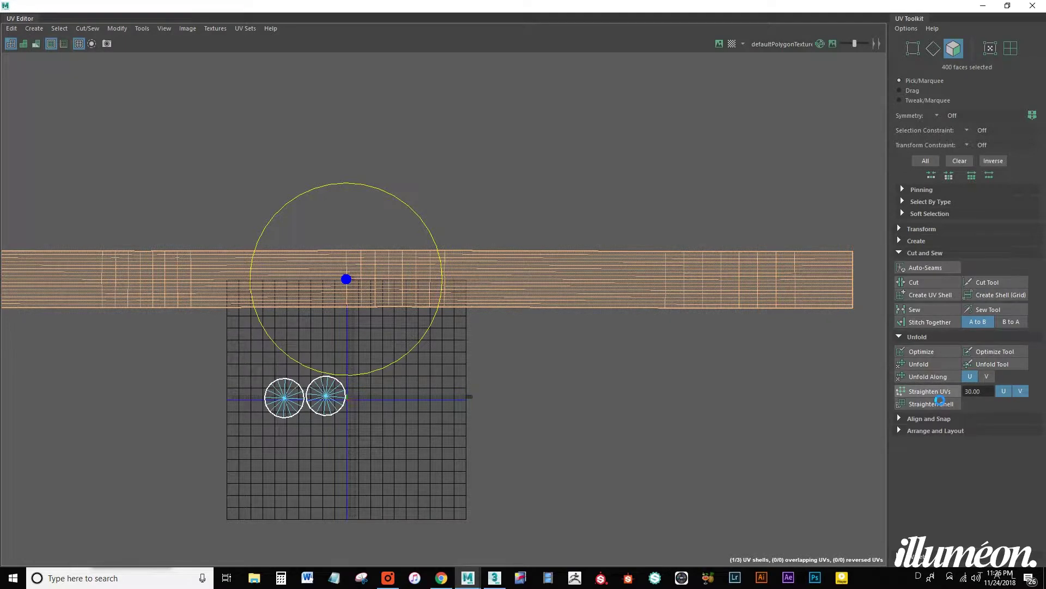
pyautogui.keyDown('alt'); pyautogui.moveTo(443, 368); pyautogui.dragTo(529, 345, button='middle'); pyautogui.keyUp('alt')
pyautogui.scroll(-3, 505, 336)
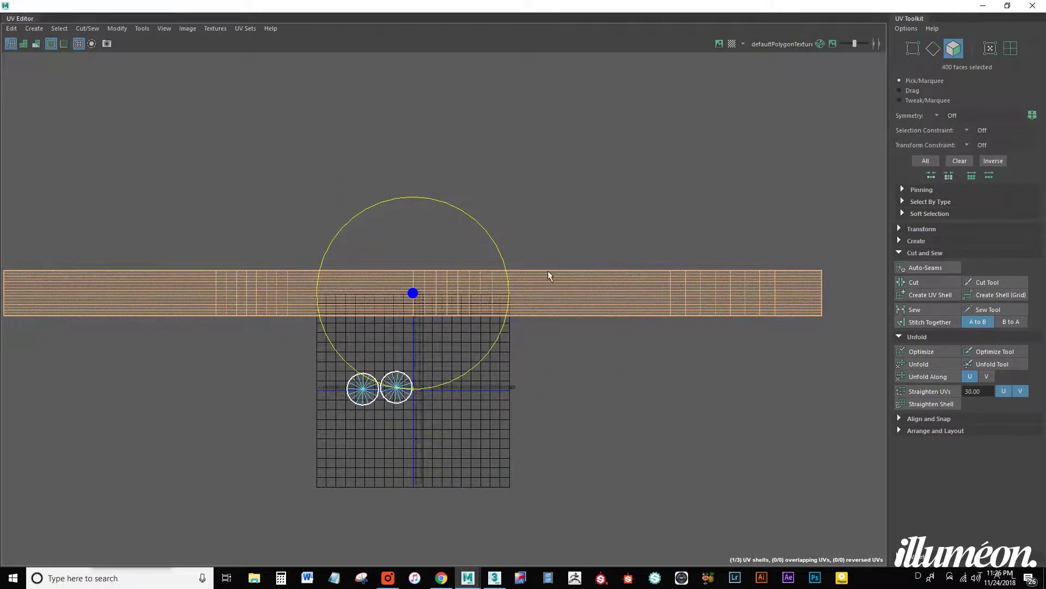
# Minimize the UV Editor, open the Hypershade, and move its window aside so the pipe stays in view.
pyautogui.click(983, 6)
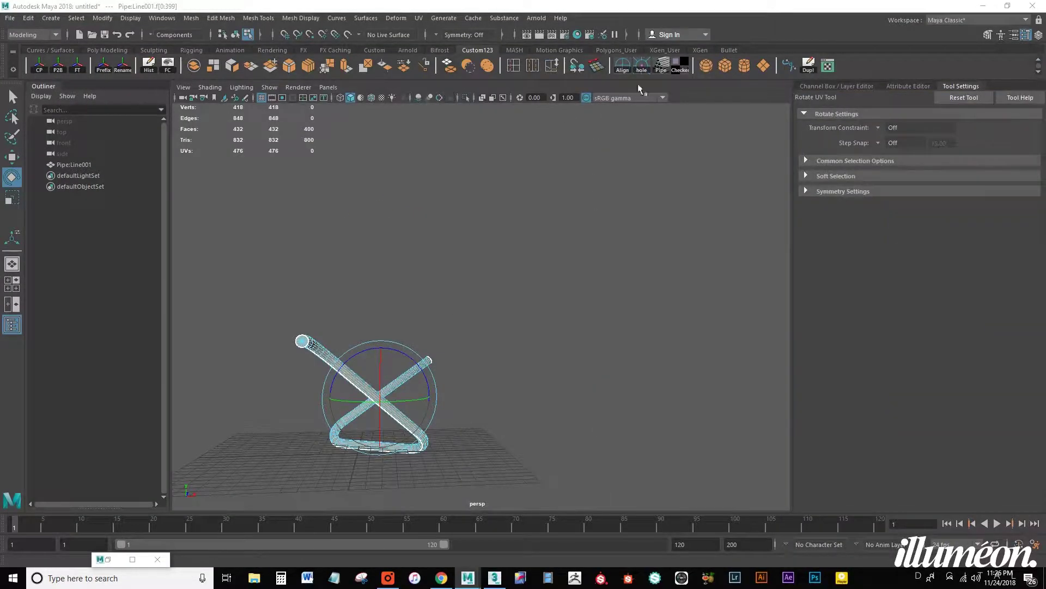
pyautogui.click(577, 35)
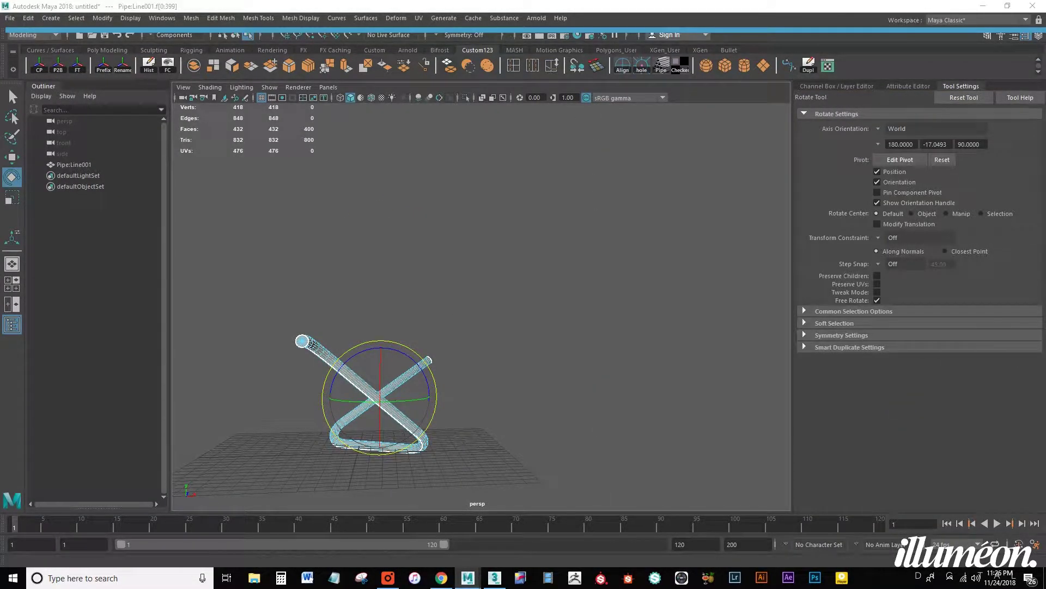
pyautogui.moveTo(1038, 65); pyautogui.dragTo(764, 27)
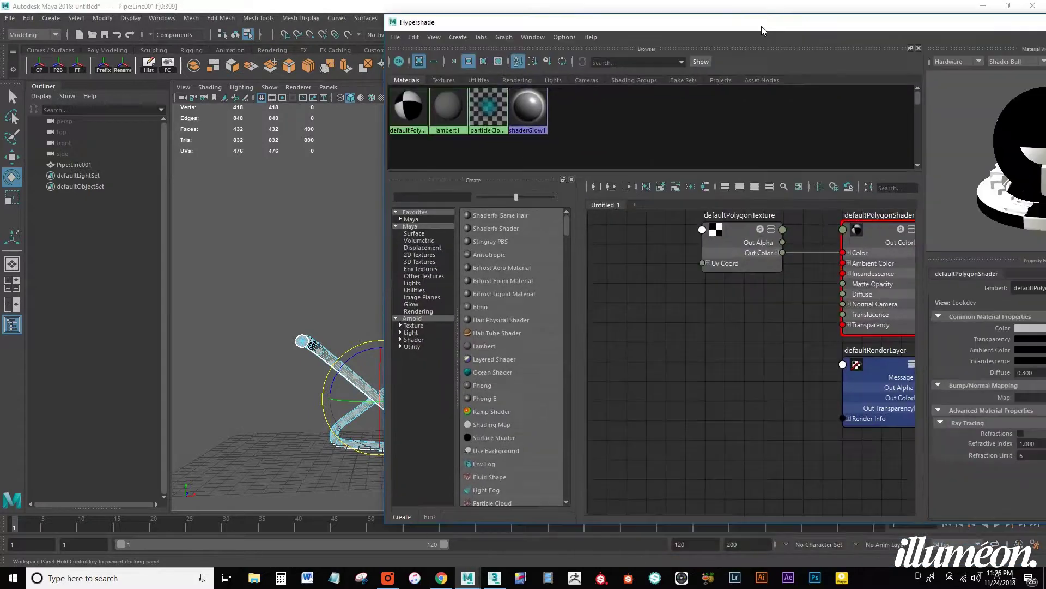
# Create a Blinn material, maximize the Hypershade, and map a File texture to the material's Color.
pyautogui.click(480, 307)
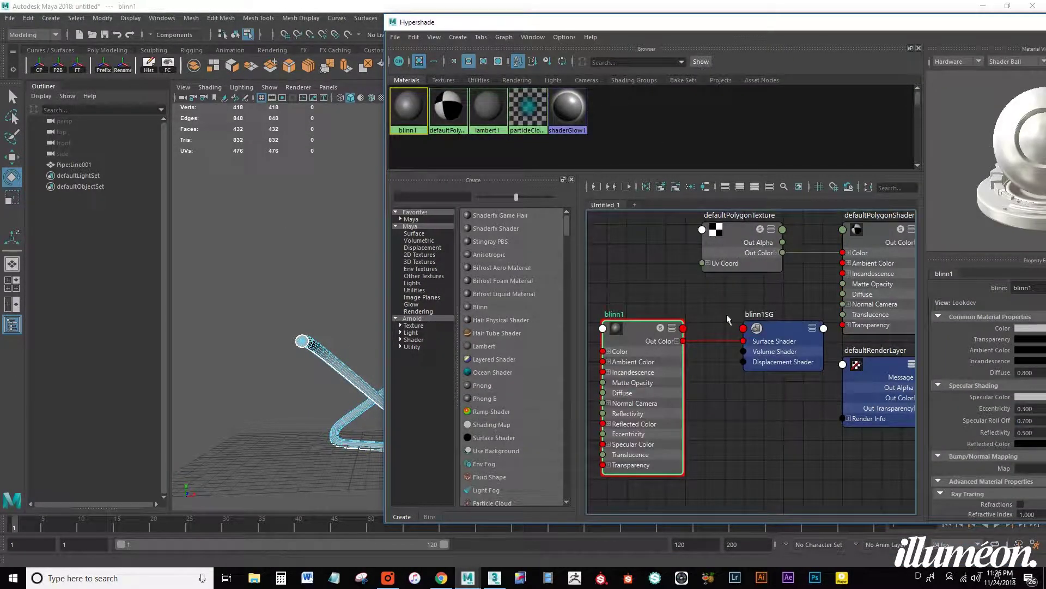
pyautogui.doubleClick(848, 22)
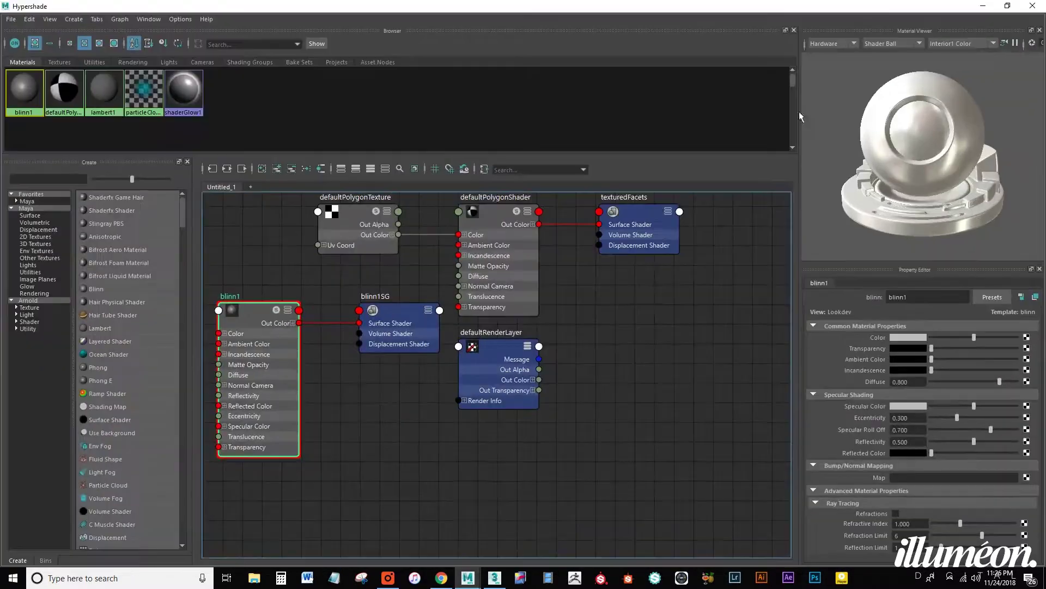
pyautogui.click(1029, 337)
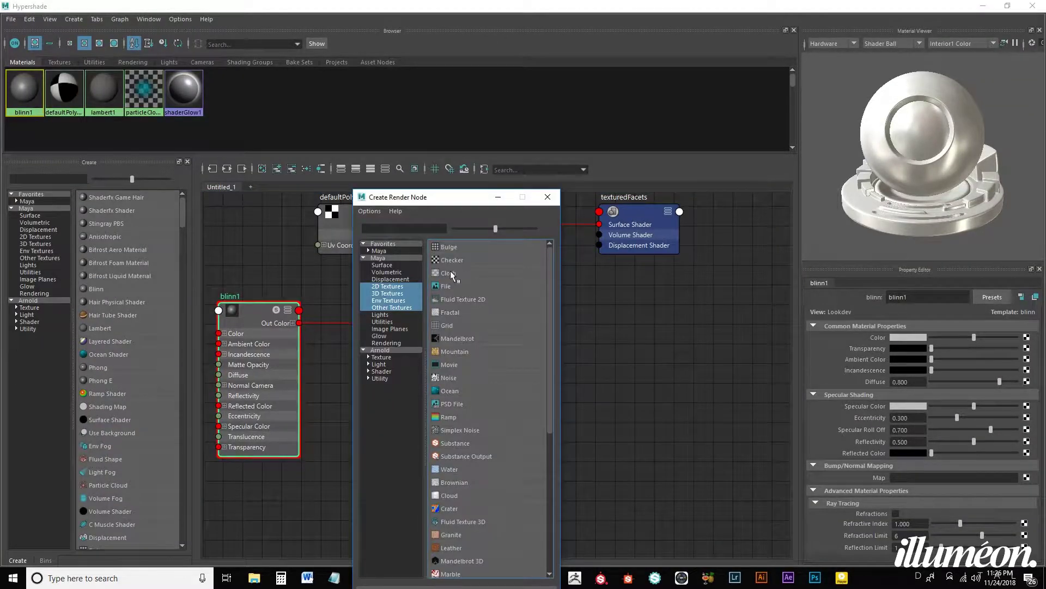
pyautogui.click(446, 286)
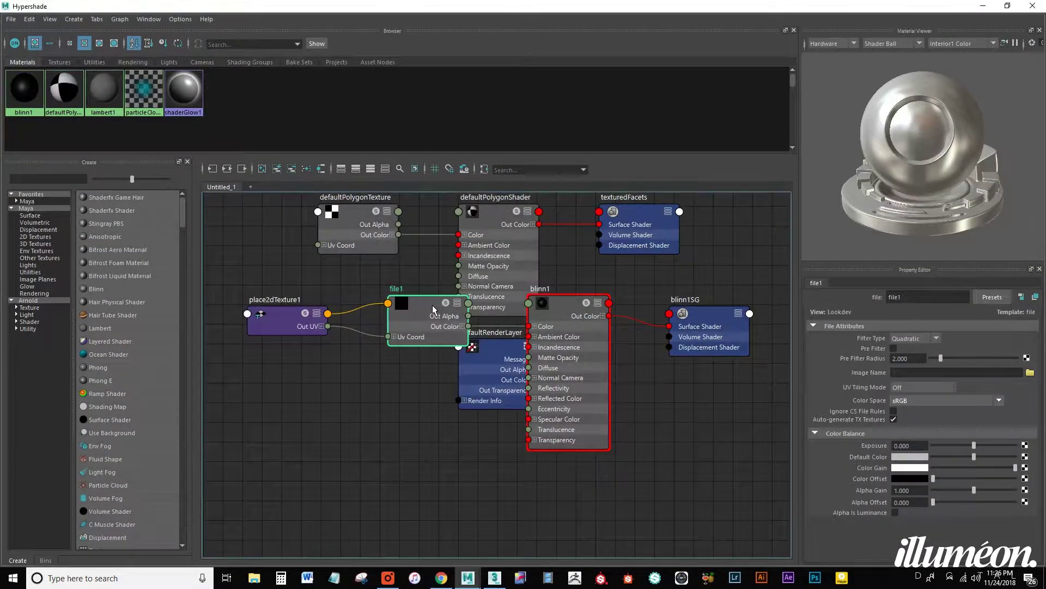
# Load 4096x4096 Texel Density Texture 3.png as the file node's image.
pyautogui.click(1030, 373)
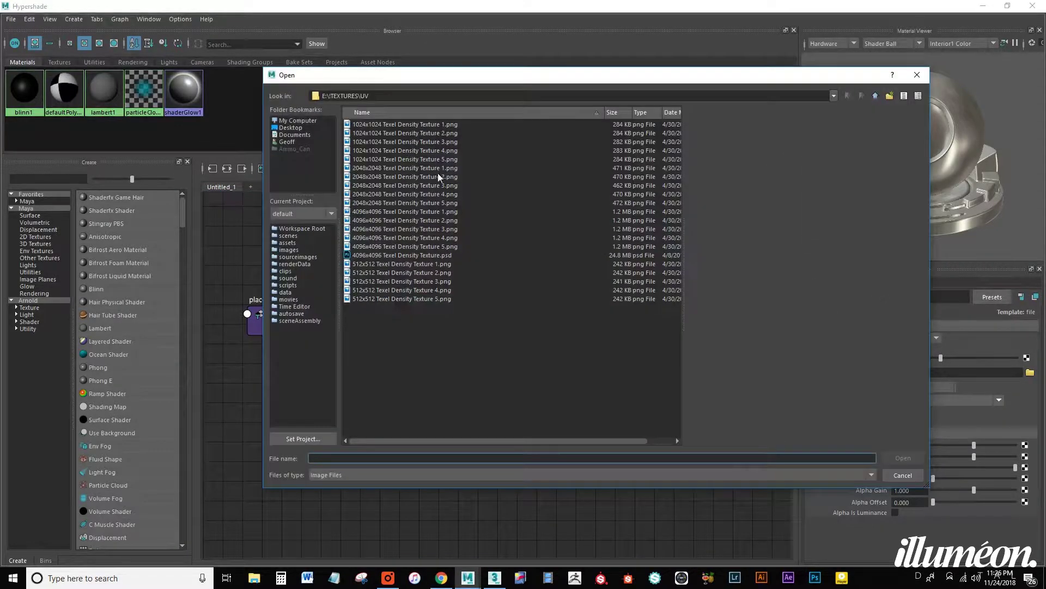
pyautogui.click(615, 231)
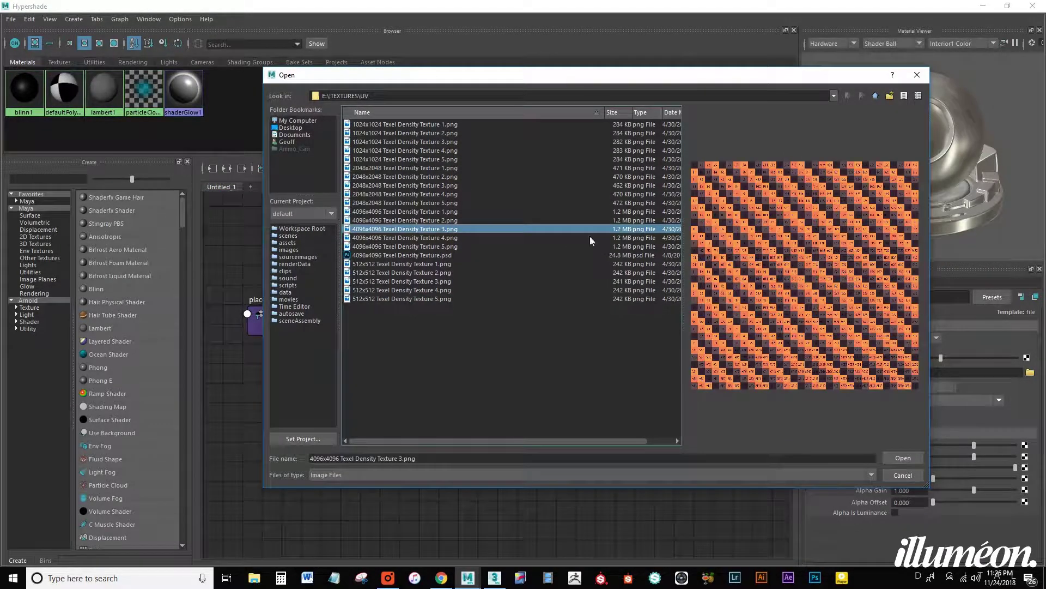
pyautogui.click(919, 460)
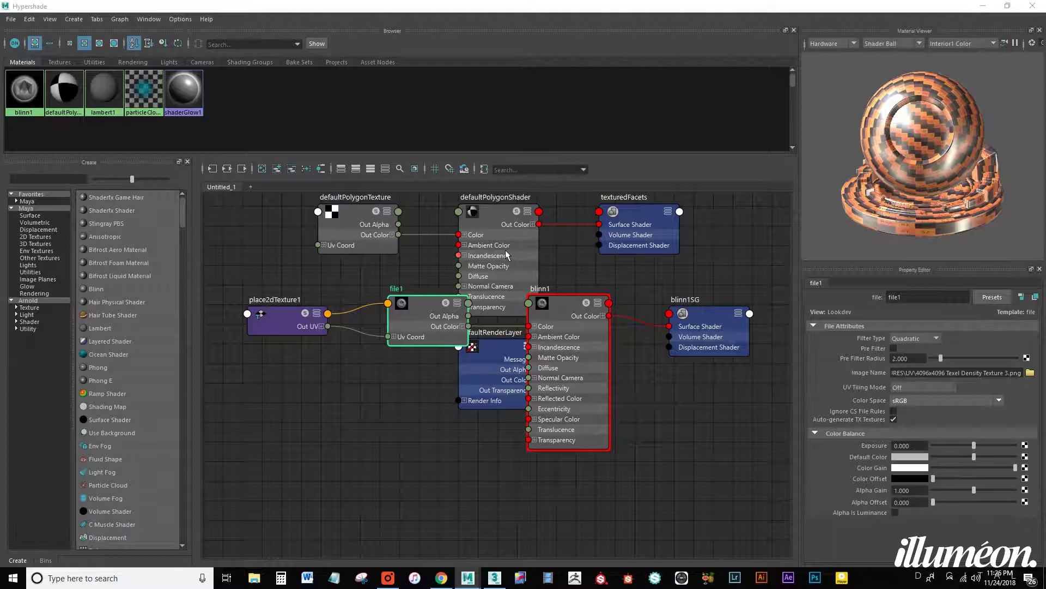
# Switch the pipe to object mode so it is selected as a whole, and assign the Blinn material to it.
pyautogui.moveTo(557, 309); pyautogui.dragTo(565, 270, button='right')
pyautogui.moveTo(695, 6); pyautogui.dragTo(714, 464)
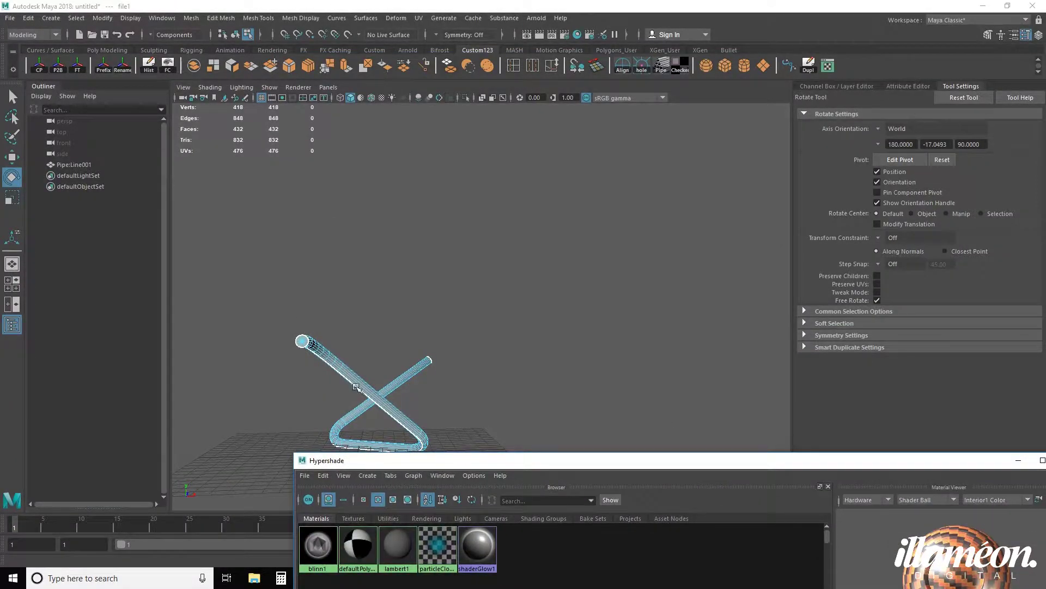
pyautogui.moveTo(355, 387); pyautogui.dragTo(406, 247, button='right')
pyautogui.moveTo(725, 459); pyautogui.dragTo(676, 1)
pyautogui.moveTo(561, 306); pyautogui.dragTo(564, 289, button='right')
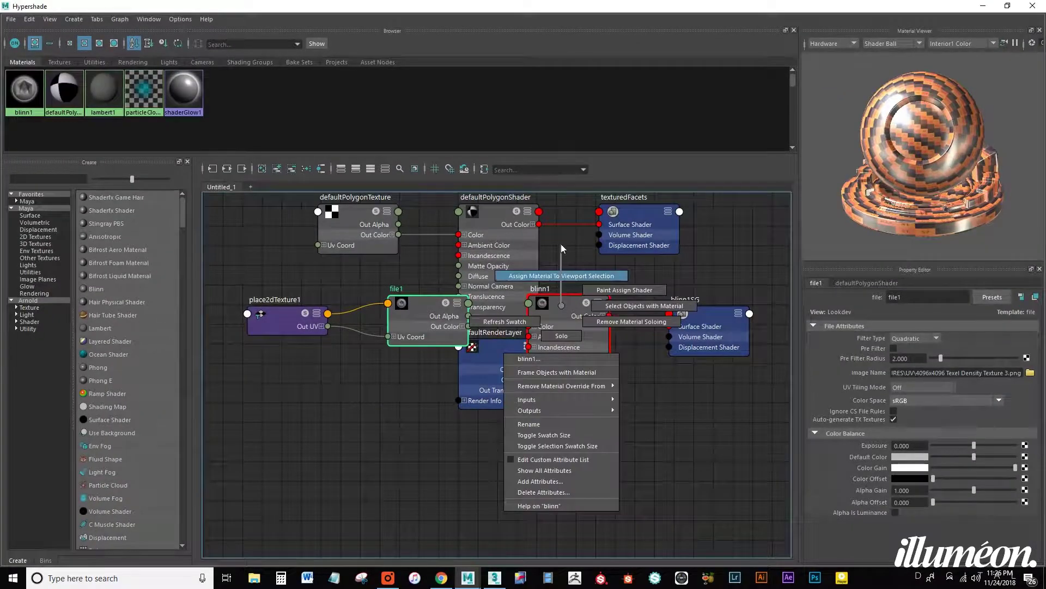
pyautogui.moveTo(561, 245); pyautogui.dragTo(561, 244, button='right')
# Move the Hypershade aside, deselect the pipe, and turn on textured shading in the viewport to check the pattern up close.
pyautogui.moveTo(661, 5); pyautogui.dragTo(715, 427)
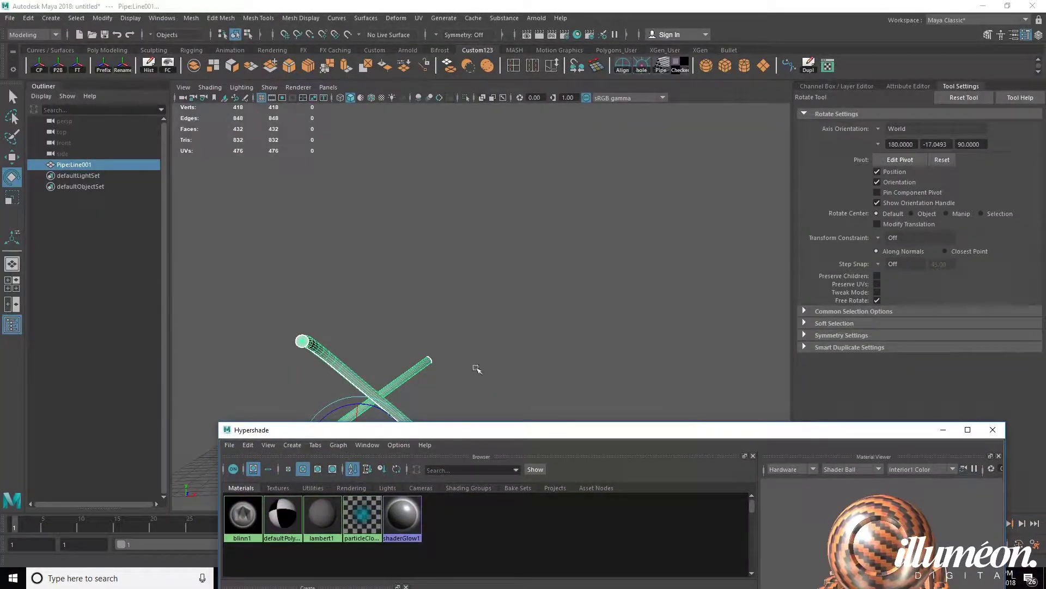
pyautogui.click(468, 312)
pyautogui.press('6')
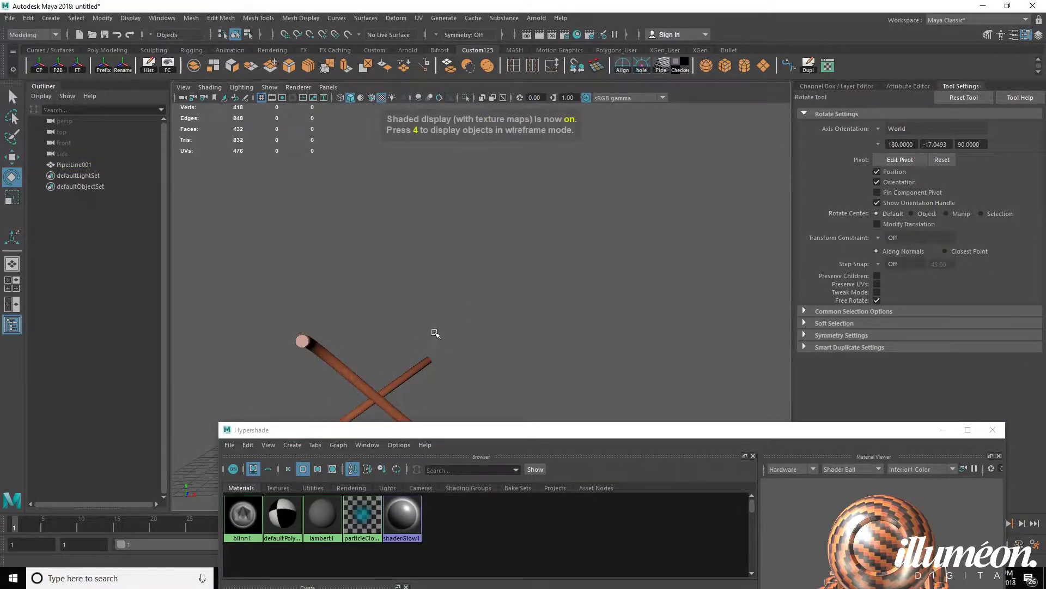
pyautogui.keyDown('alt'); pyautogui.moveTo(434, 333); pyautogui.dragTo(413, 357); pyautogui.keyUp('alt')
pyautogui.keyDown('alt'); pyautogui.moveTo(413, 357); pyautogui.dragTo(484, 302, button='middle'); pyautogui.keyUp('alt')
pyautogui.keyDown('alt'); pyautogui.moveTo(284, 305); pyautogui.dragTo(392, 320, button='right'); pyautogui.keyUp('alt')
pyautogui.keyDown('alt'); pyautogui.moveTo(392, 321); pyautogui.dragTo(572, 333, button='middle'); pyautogui.keyUp('alt')
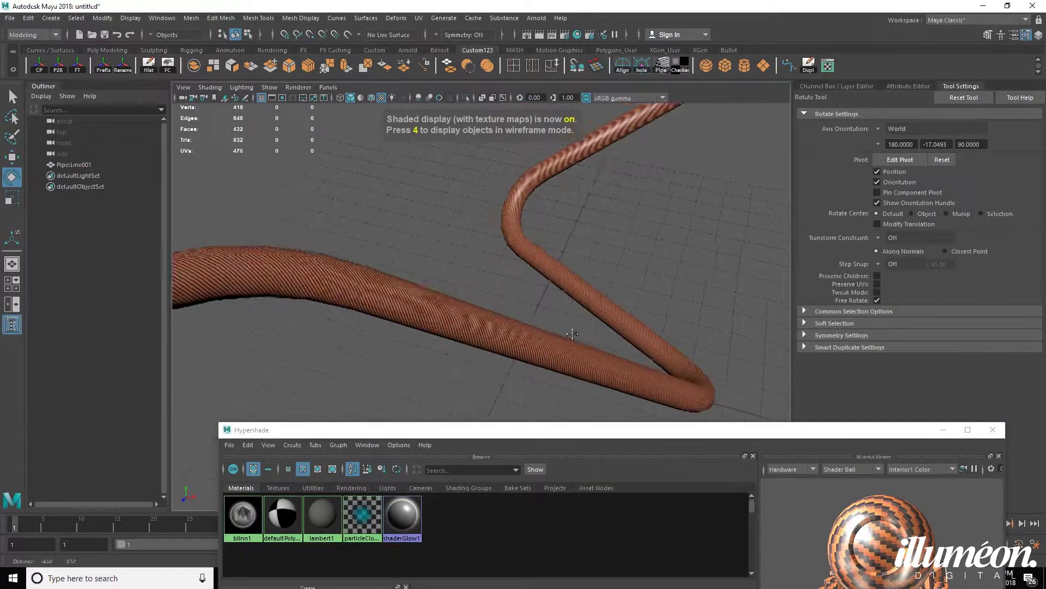
pyautogui.keyDown('alt'); pyautogui.moveTo(573, 334); pyautogui.dragTo(437, 299); pyautogui.keyUp('alt')
# Select the pipe, bring the UV Editor back maximized, and select the faces of all three UV shells.
pyautogui.click(507, 293)
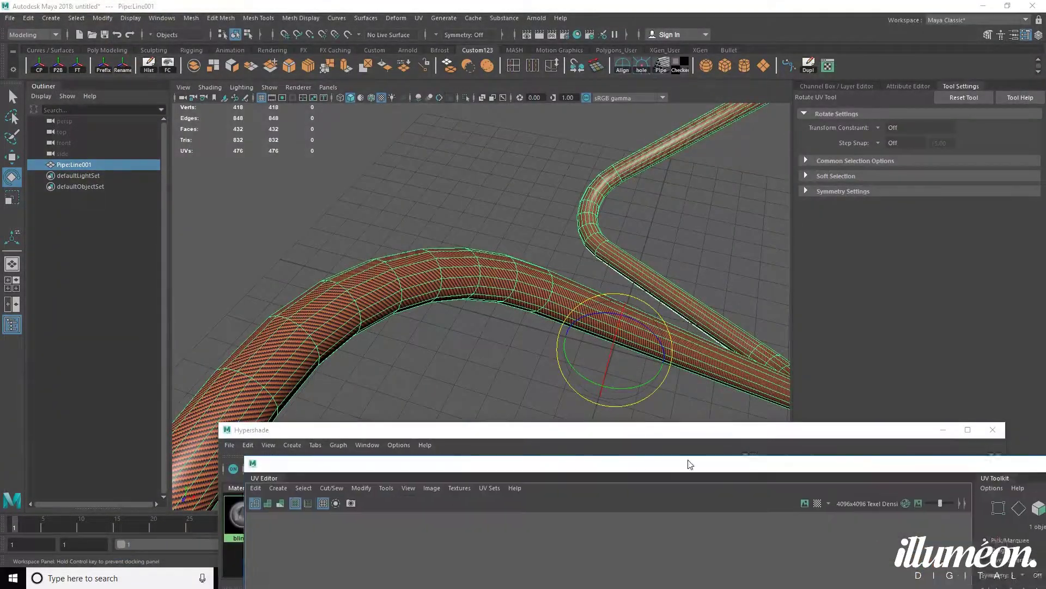
pyautogui.doubleClick(426, 456)
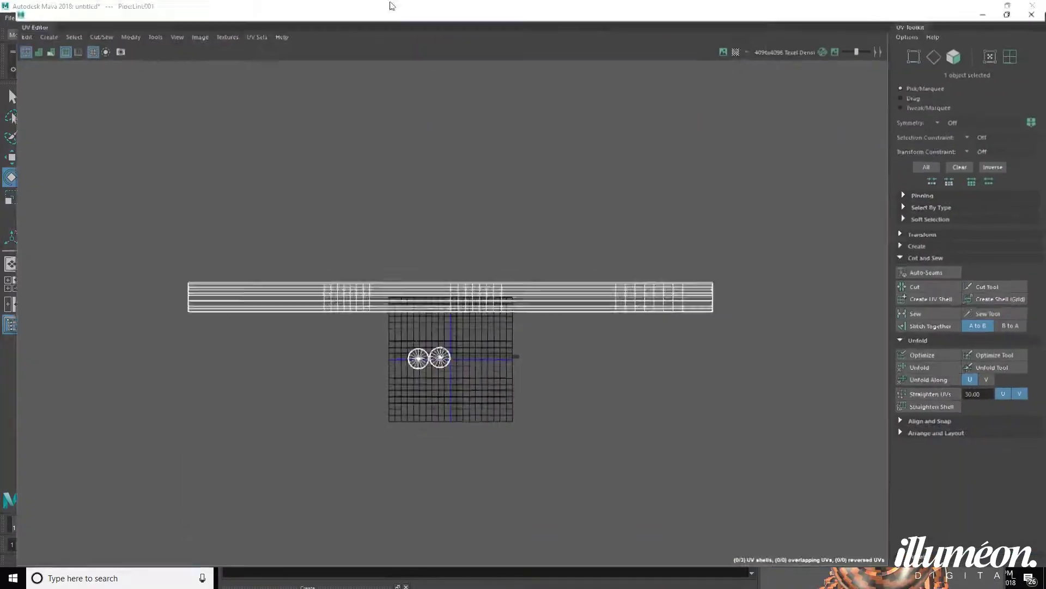
pyautogui.moveTo(648, 280); pyautogui.dragTo(660, 308, button='right')
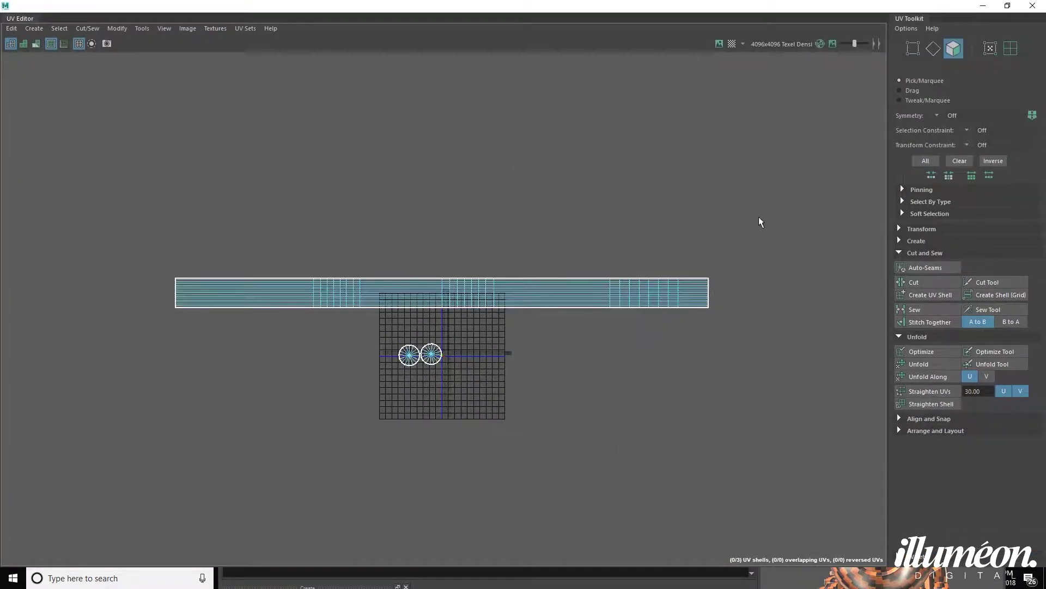
pyautogui.moveTo(761, 195); pyautogui.dragTo(60, 509)
# Scale all the UV shells down uniformly and reposition them together in UV space.
pyautogui.press('r')
pyautogui.moveTo(447, 322); pyautogui.dragTo(368, 364)
pyautogui.scroll(4, 436, 338)
pyautogui.press('w')
pyautogui.moveTo(473, 312); pyautogui.dragTo(469, 402)
# Shrink the UV shells further to enlarge the checker pattern, and shift them together in the positive U direction.
pyautogui.scroll(3, 463, 381)
pyautogui.press('r')
pyautogui.moveTo(447, 357); pyautogui.dragTo(385, 393)
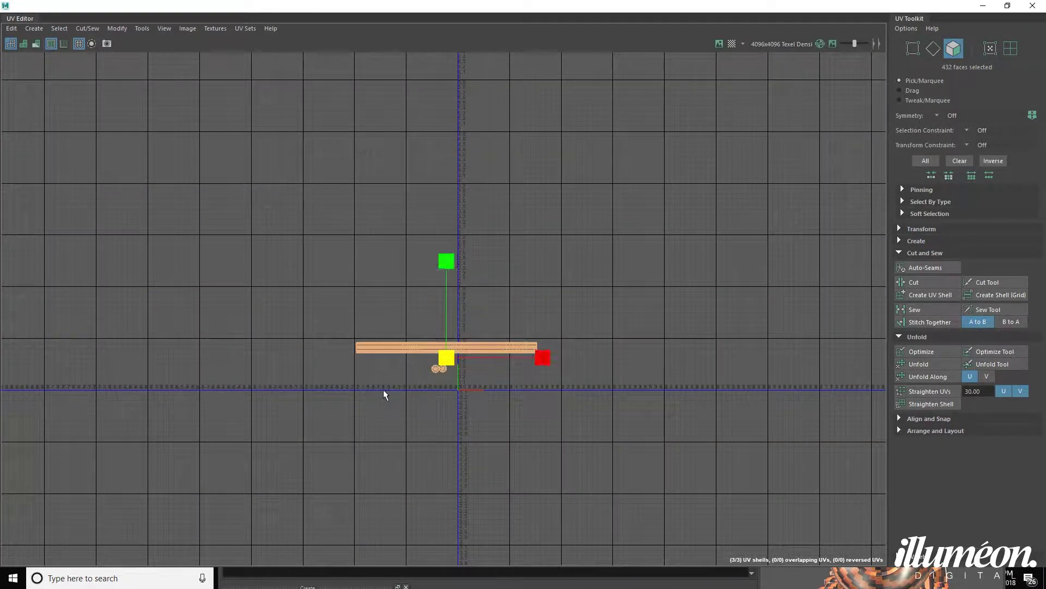
pyautogui.press('w')
pyautogui.moveTo(444, 365); pyautogui.dragTo(499, 360)
pyautogui.scroll(3, 492, 375)
pyautogui.scroll(4, 490, 371)
pyautogui.press('r')
pyautogui.press('w')
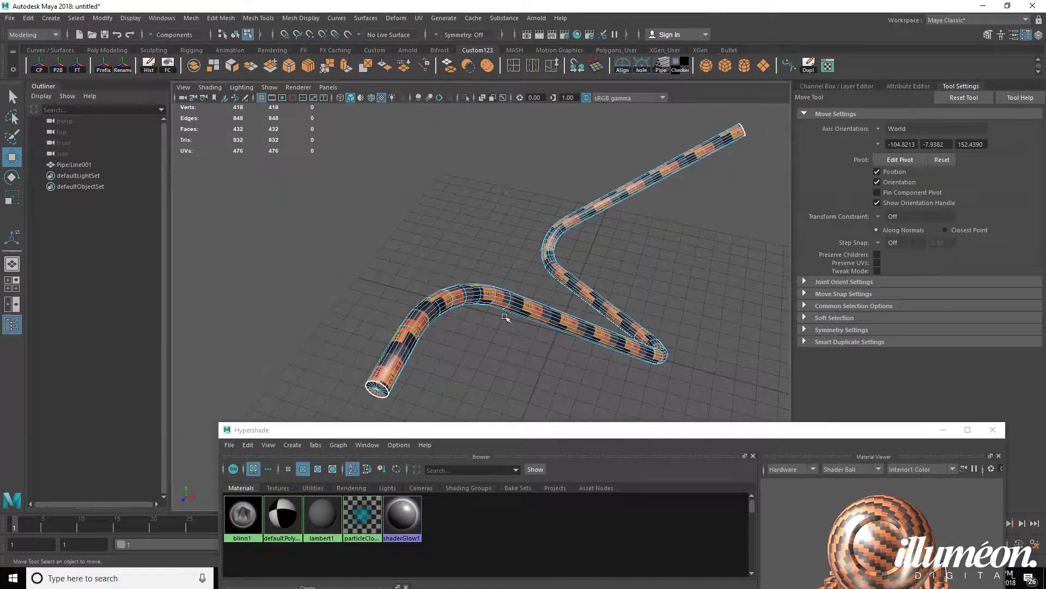
# Return the pipe to object mode, deselect it, and inspect the checker pattern along its bends for distortion.
pyautogui.moveTo(486, 263); pyautogui.dragTo(533, 243, button='right')
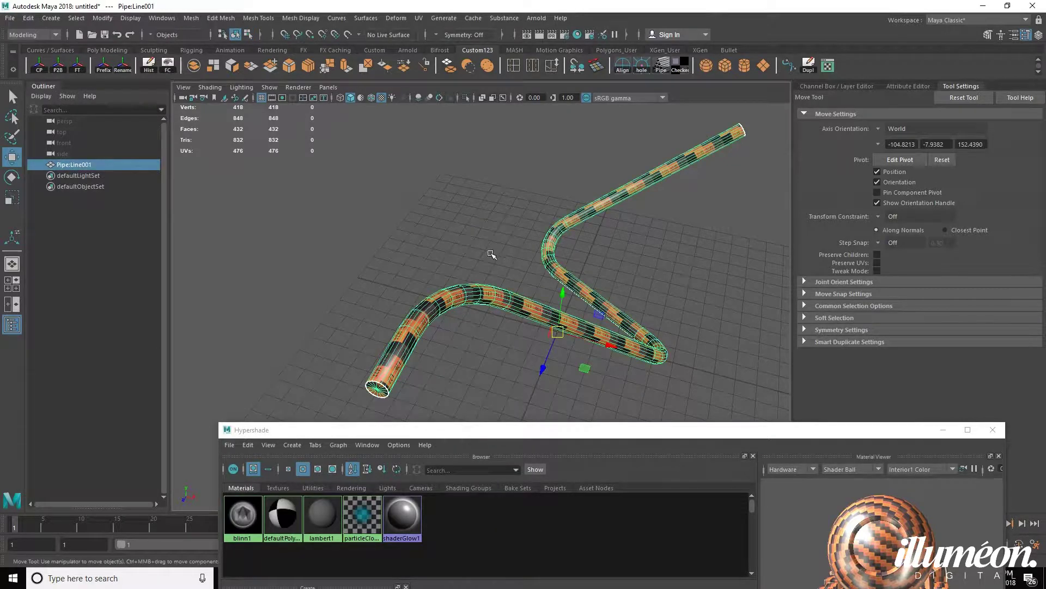
pyautogui.click(490, 249)
pyautogui.keyDown('alt'); pyautogui.moveTo(707, 340); pyautogui.dragTo(678, 349); pyautogui.keyUp('alt')
pyautogui.keyDown('alt'); pyautogui.moveTo(678, 349); pyautogui.dragTo(678, 352, button='middle'); pyautogui.keyUp('alt')
pyautogui.keyDown('alt'); pyautogui.moveTo(679, 351); pyautogui.dragTo(598, 256); pyautogui.keyUp('alt')
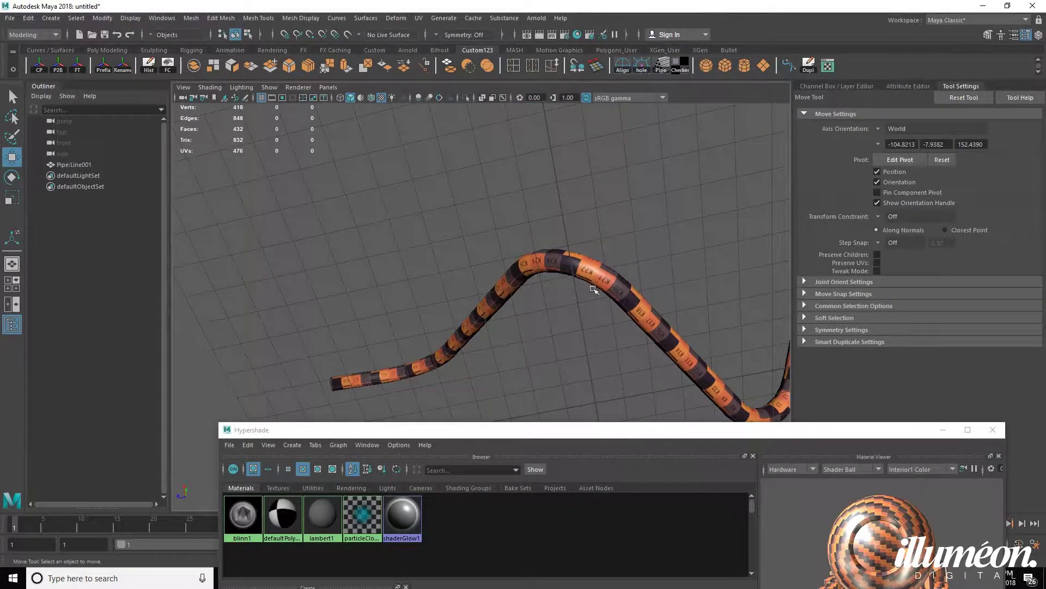
pyautogui.keyDown('alt'); pyautogui.moveTo(528, 293); pyautogui.dragTo(811, 376); pyautogui.keyUp('alt')
pyautogui.scroll(5, 506, 306)
pyautogui.keyDown('alt'); pyautogui.moveTo(359, 274); pyautogui.dragTo(420, 357, button='middle'); pyautogui.keyUp('alt')
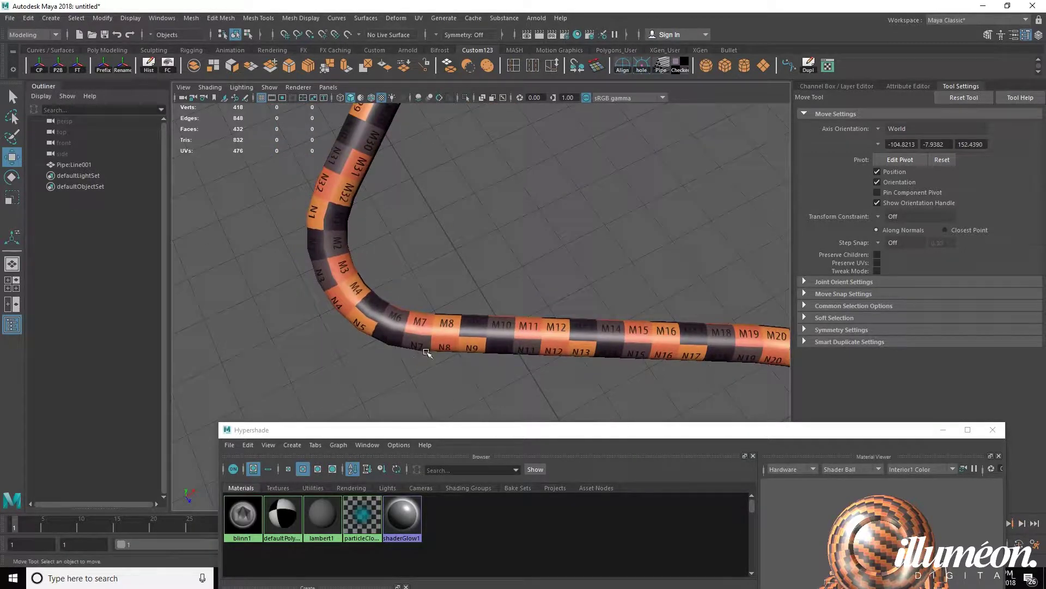
pyautogui.scroll(-5, 425, 351)
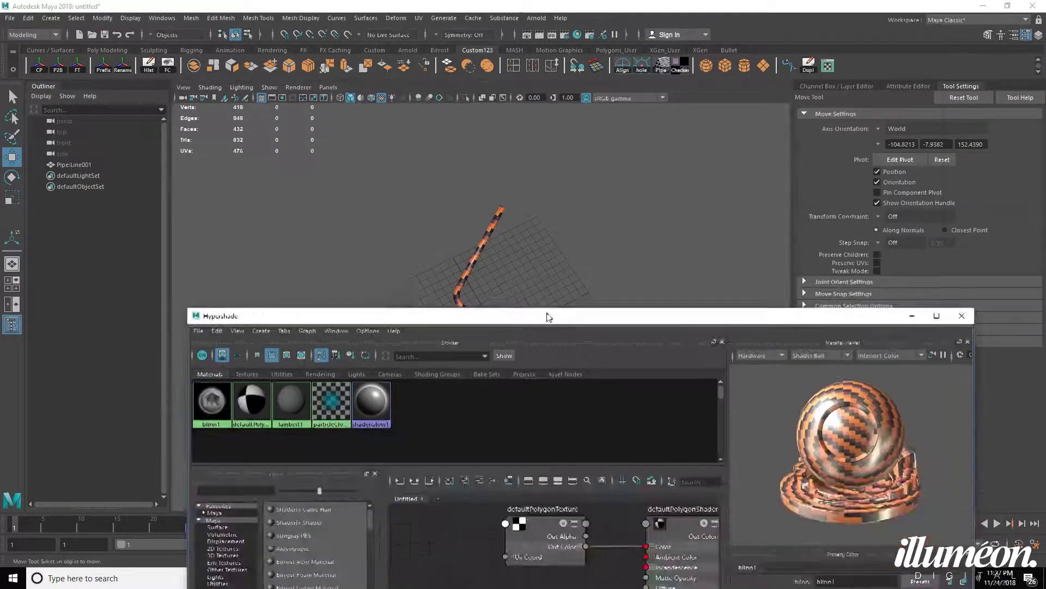
# Close the Hypershade and the UV Editor to leave only the main viewport.
pyautogui.doubleClick(548, 317)
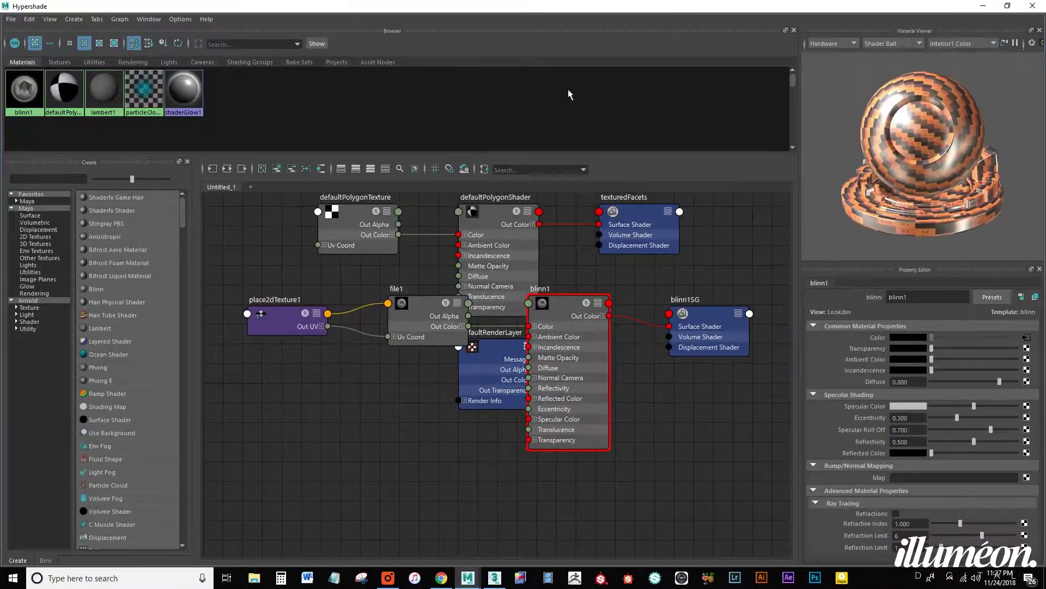
pyautogui.click(1033, 6)
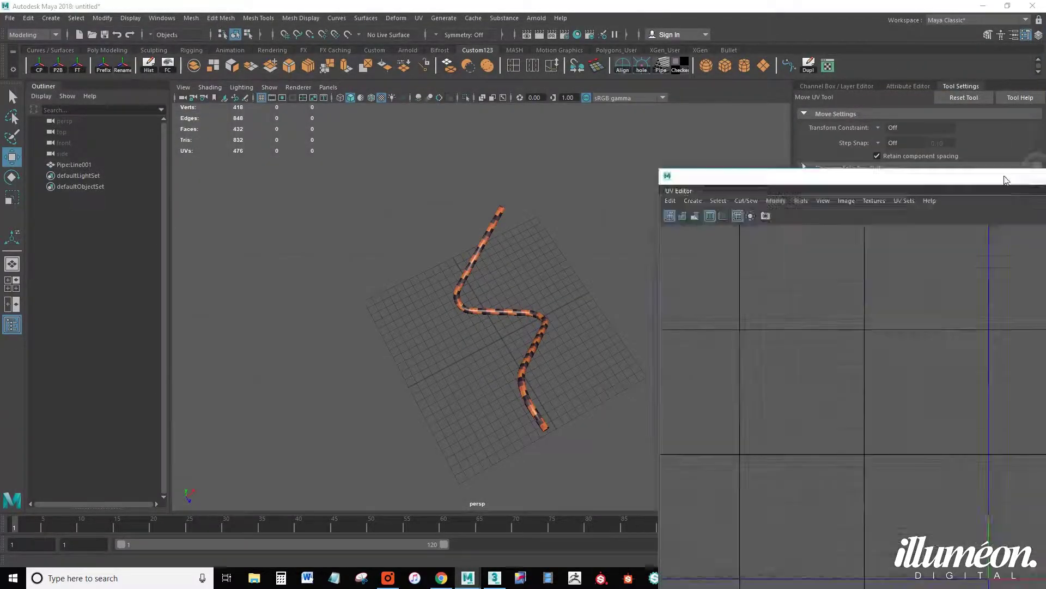
pyautogui.doubleClick(1005, 180)
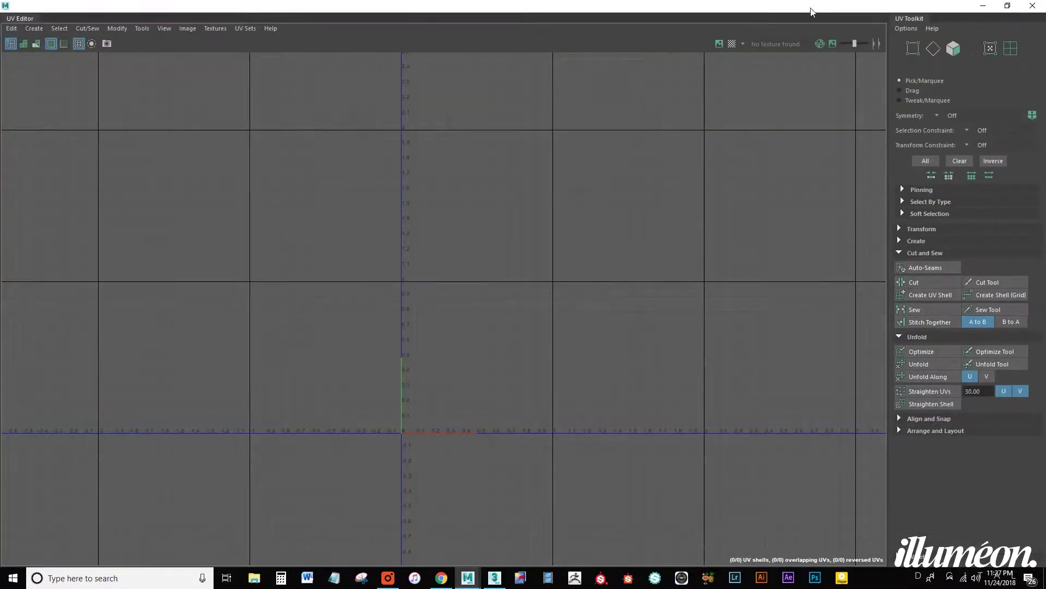
pyautogui.click(1033, 6)
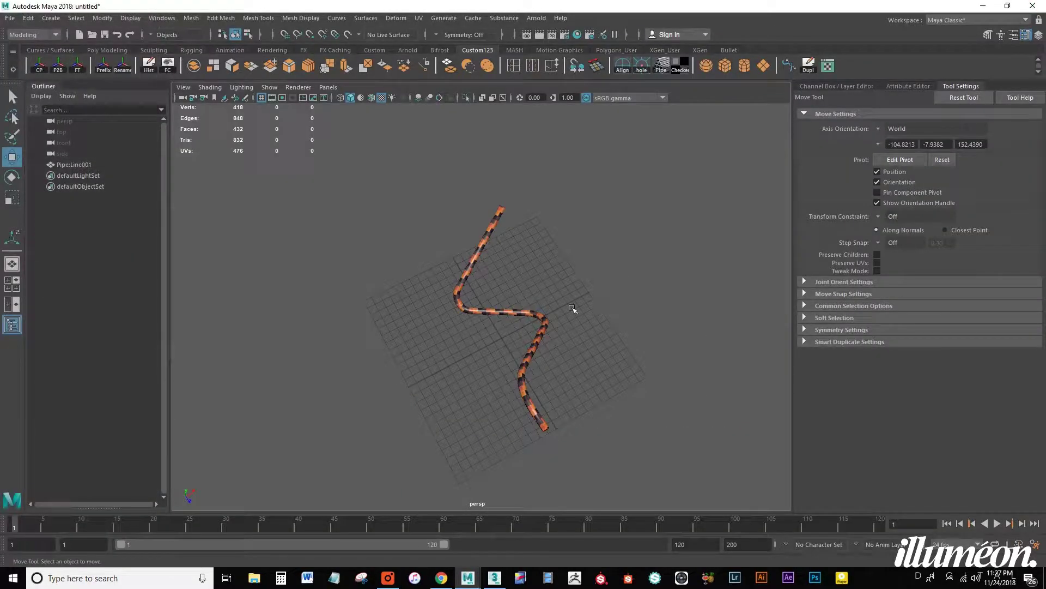
# Select the pipe and examine its wireframe and checker texture from several angles.
pyautogui.keyDown('alt'); pyautogui.moveTo(564, 301); pyautogui.dragTo(532, 289); pyautogui.keyUp('alt')
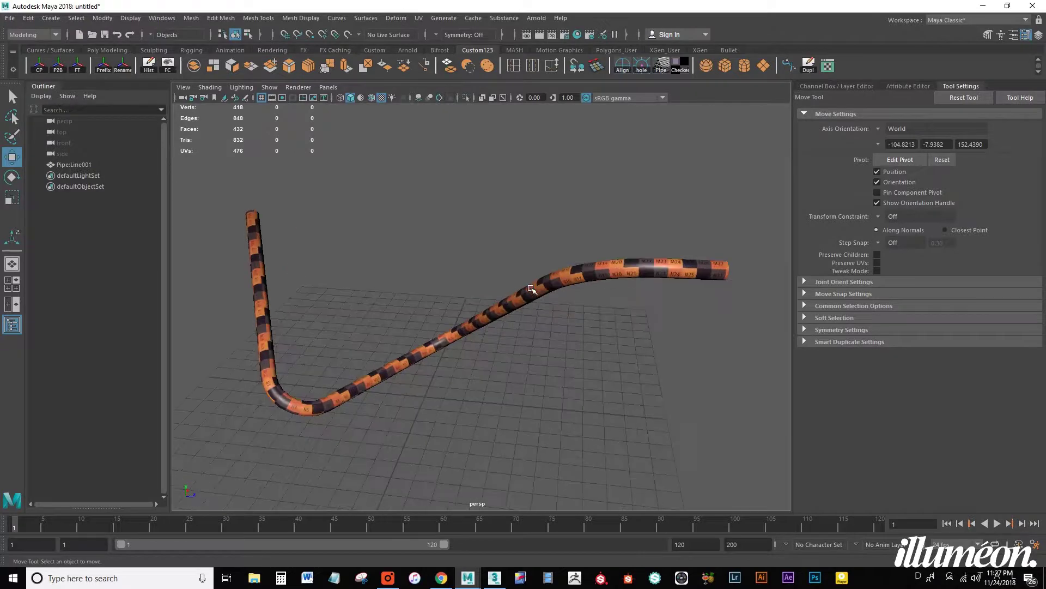
pyautogui.click(597, 286)
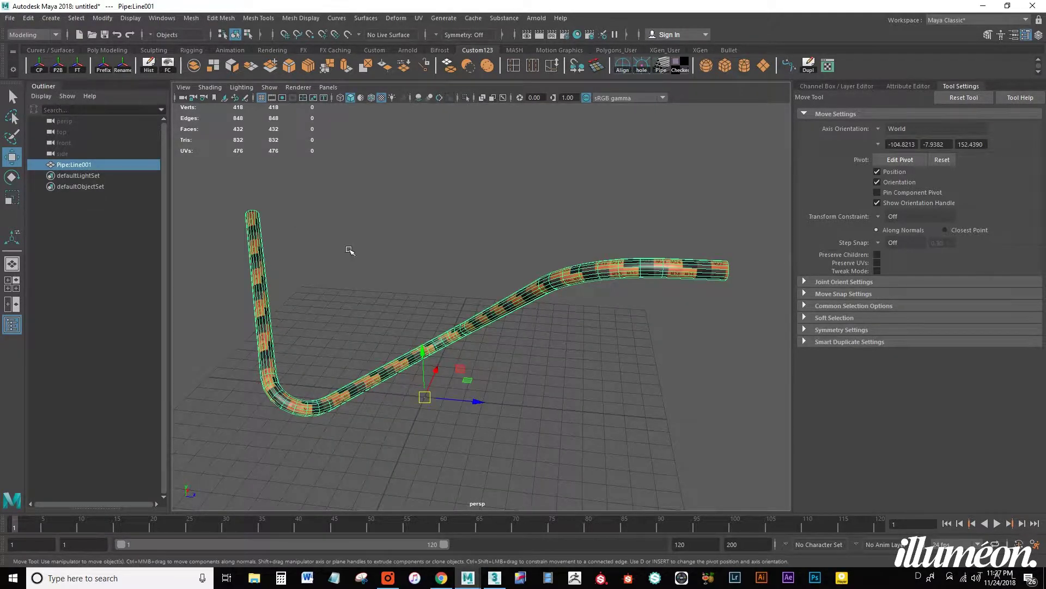
pyautogui.keyDown('alt'); pyautogui.moveTo(350, 250); pyautogui.dragTo(545, 308); pyautogui.keyUp('alt')
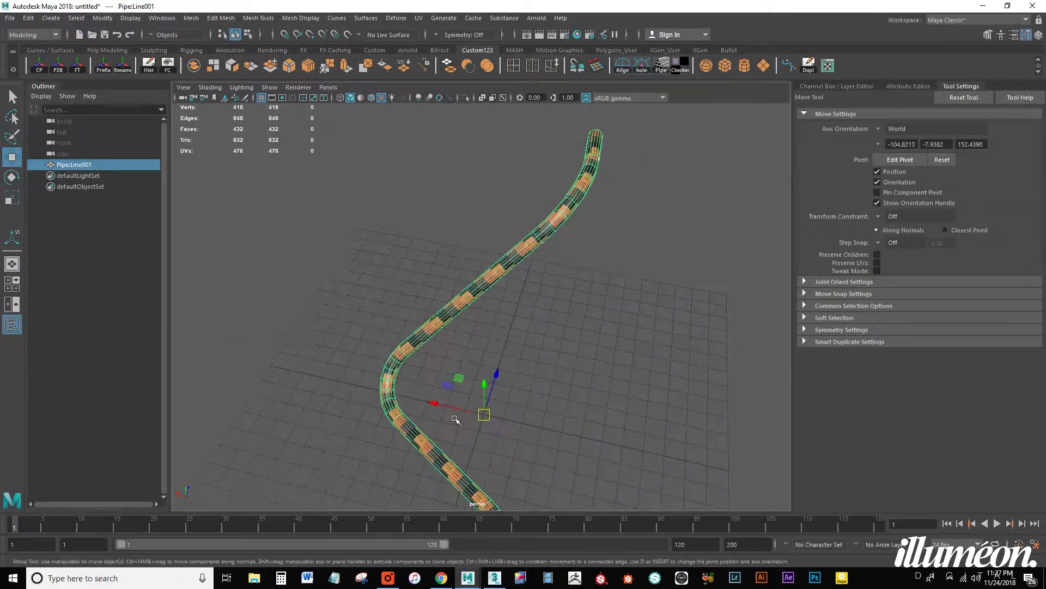
pyautogui.keyDown('alt'); pyautogui.moveTo(456, 419); pyautogui.dragTo(457, 278); pyautogui.keyUp('alt')
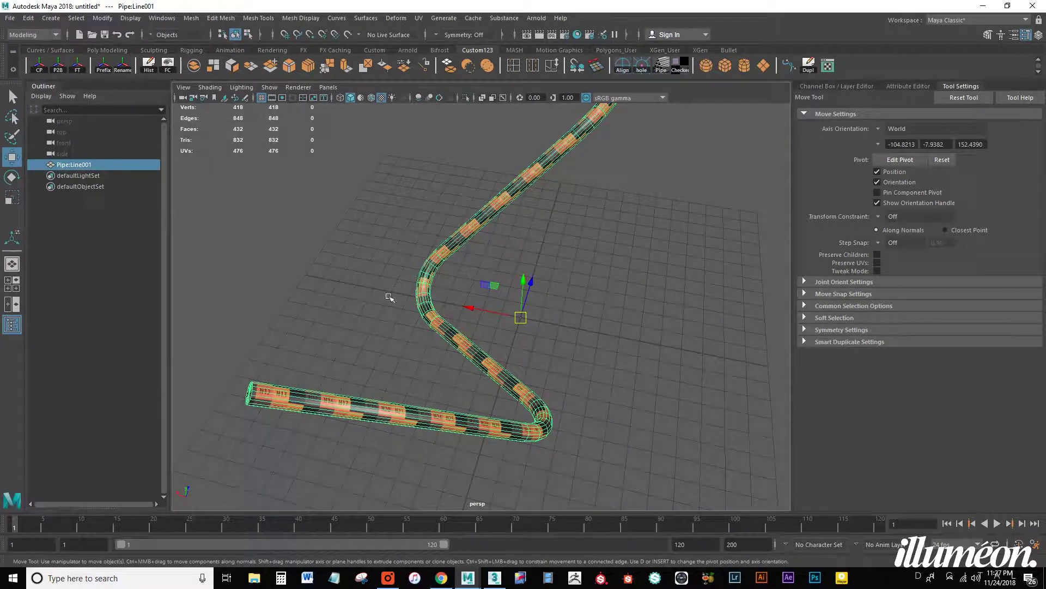
pyautogui.keyDown('alt'); pyautogui.moveTo(640, 151); pyautogui.dragTo(561, 267); pyautogui.keyUp('alt')
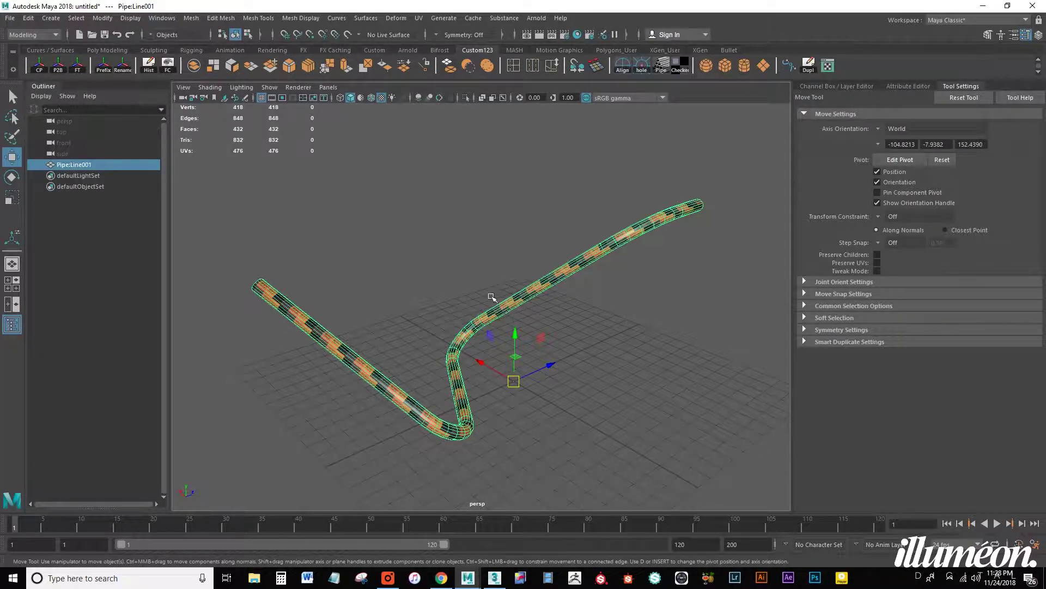
pyautogui.keyDown('alt'); pyautogui.moveTo(492, 298); pyautogui.dragTo(561, 318); pyautogui.keyUp('alt')
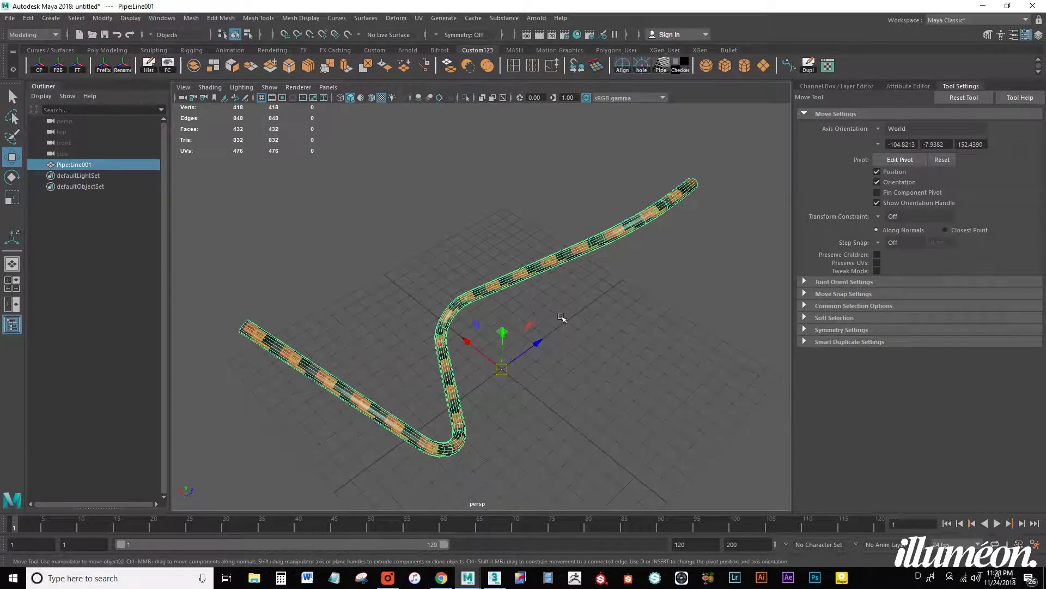